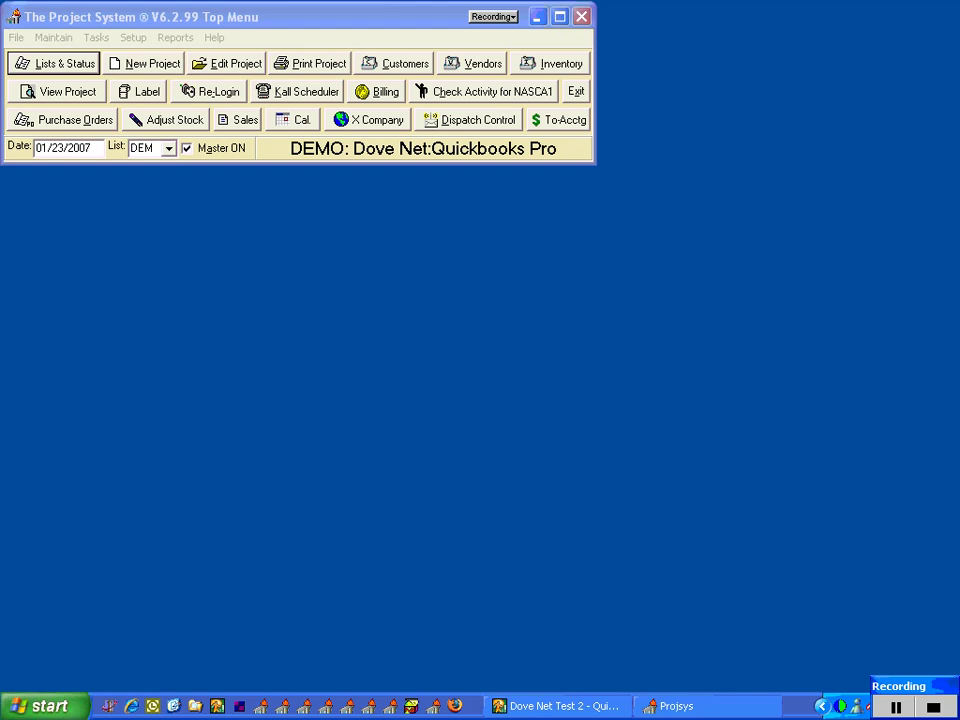
# Open the QuickBooks AP Interface from the Tasks menu and turn on Create Voucher.
pyautogui.hotkey('alt', 't')
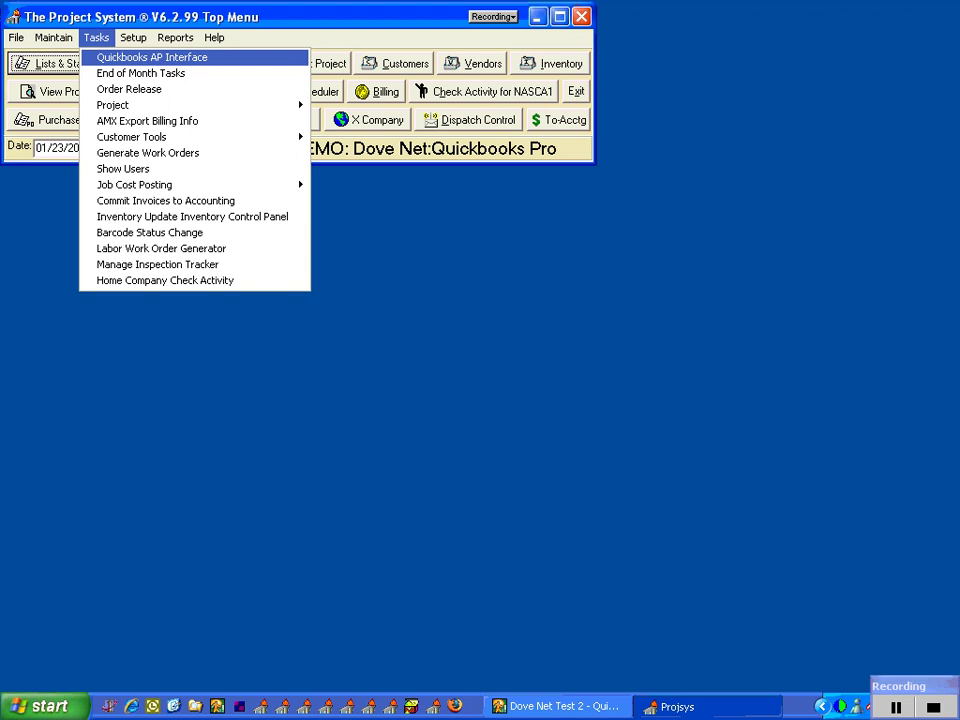
pyautogui.press('Return')
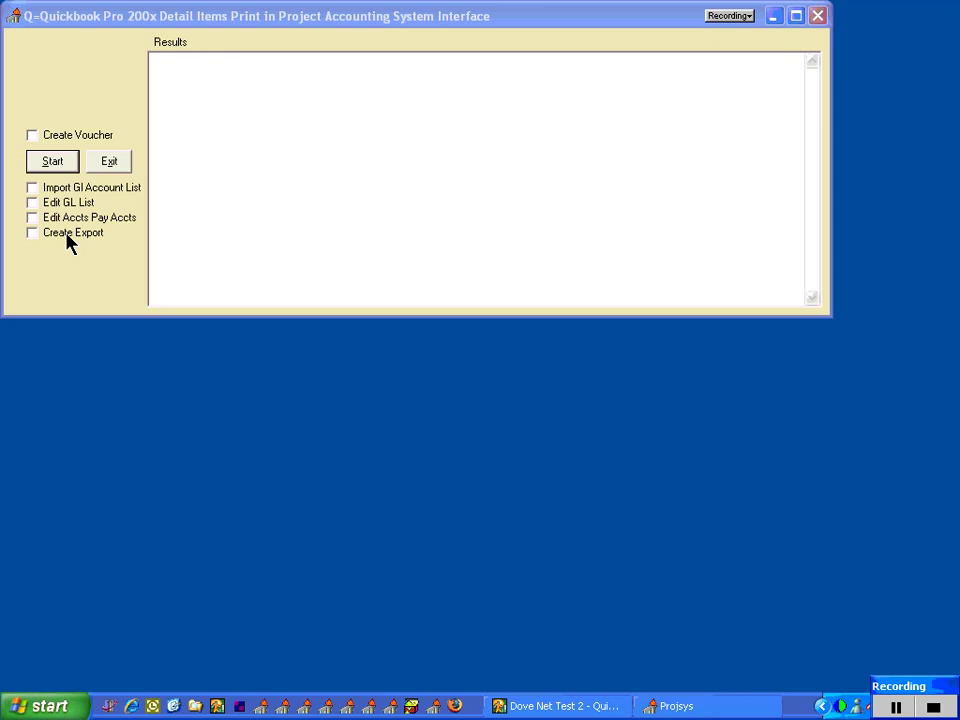
pyautogui.click(75, 140)
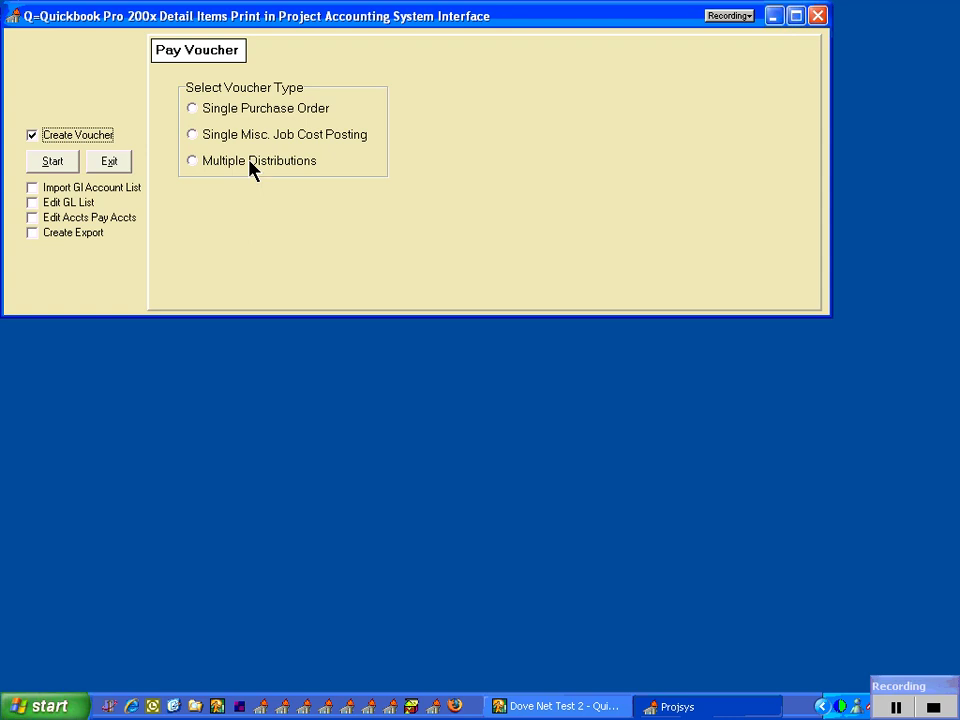
# Open purchase order 2583 for a single-PO voucher, replacing the rejected PO number 2783.
pyautogui.click(252, 110)
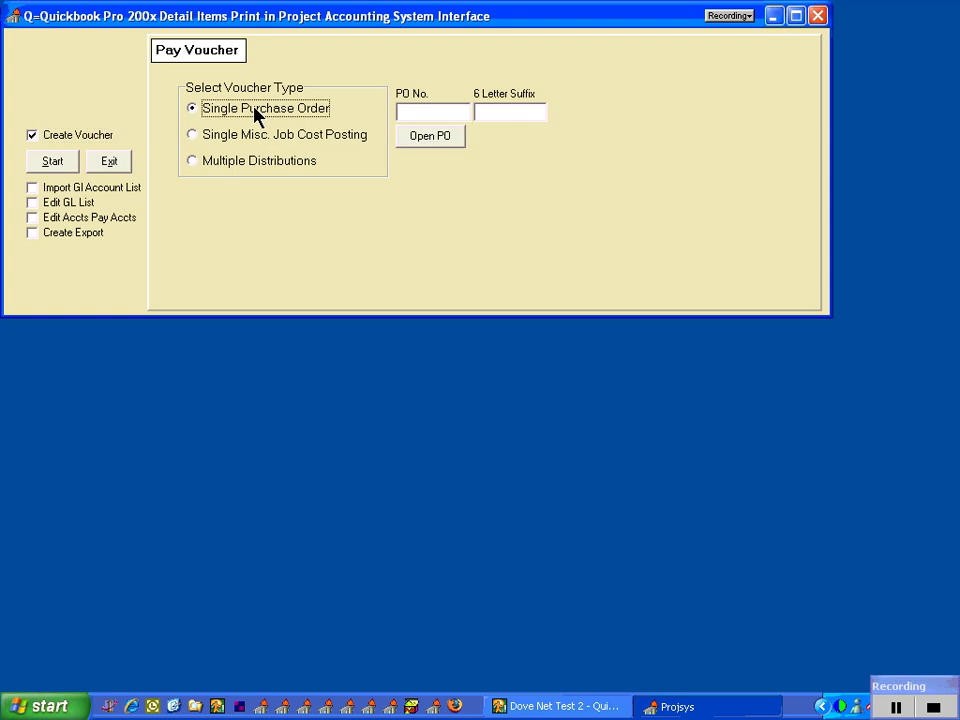
pyautogui.click(420, 112)
pyautogui.write('2783')
pyautogui.click(428, 138)
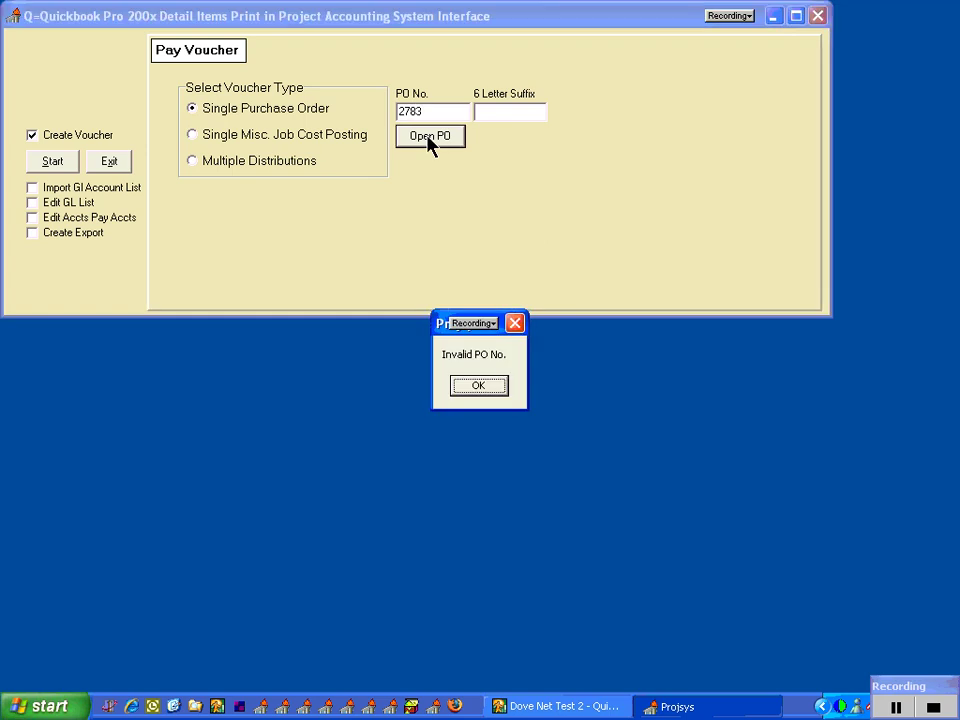
pyautogui.click(490, 389)
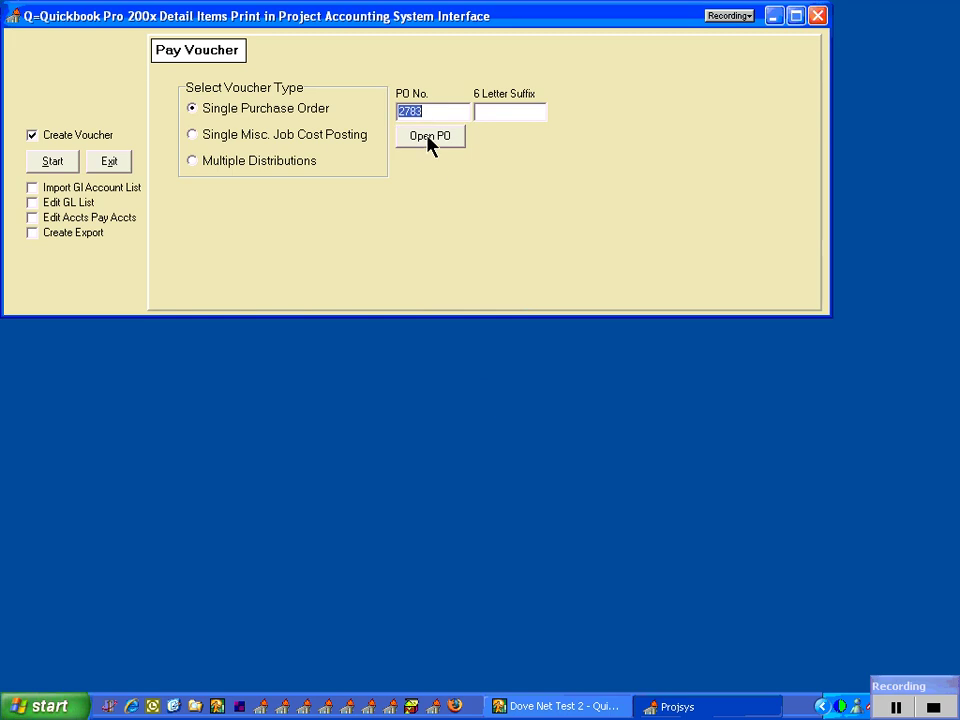
pyautogui.press('BackSpace')
pyautogui.write('25')
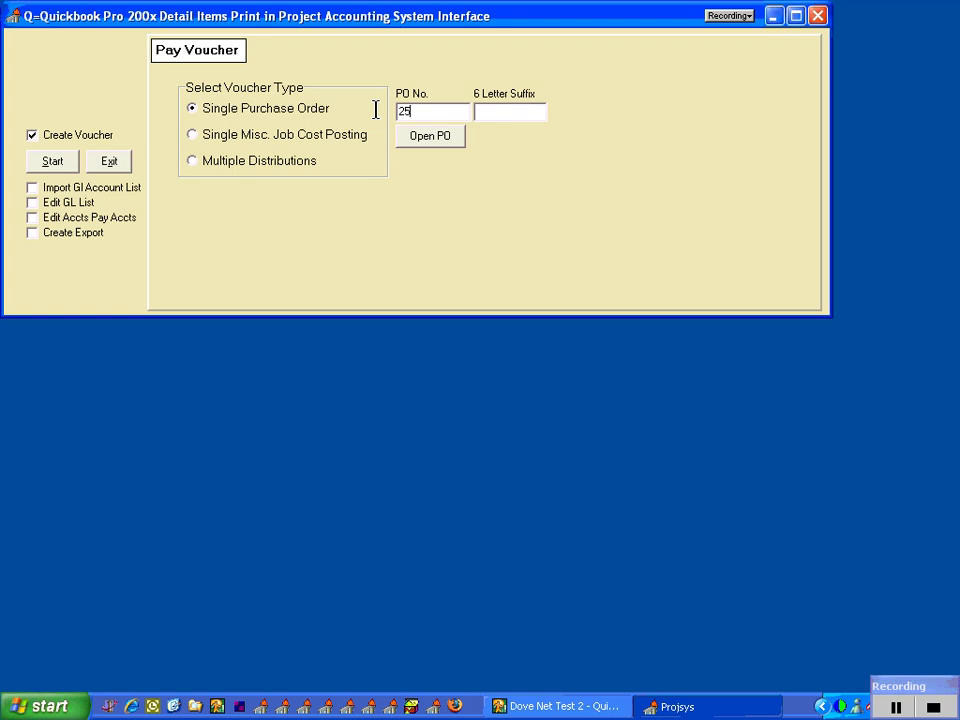
pyautogui.write('83')
pyautogui.click(403, 133)
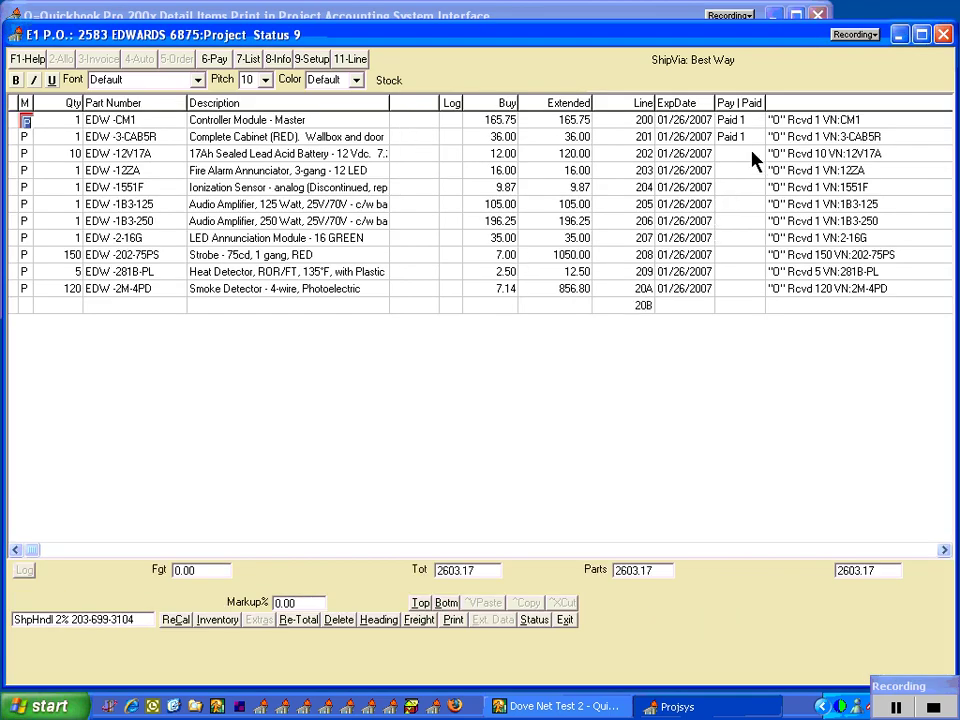
# Pay only the 12V17A battery line (120.00) on PO 2583 and create its pay voucher.
pyautogui.click(21, 155)
pyautogui.click(214, 59)
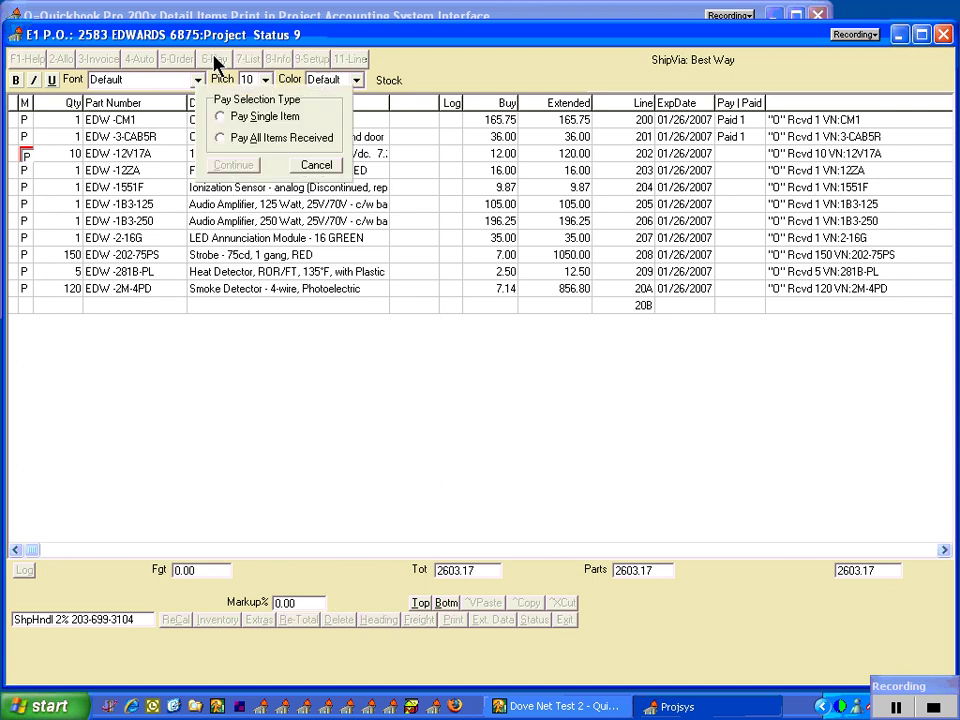
pyautogui.click(248, 119)
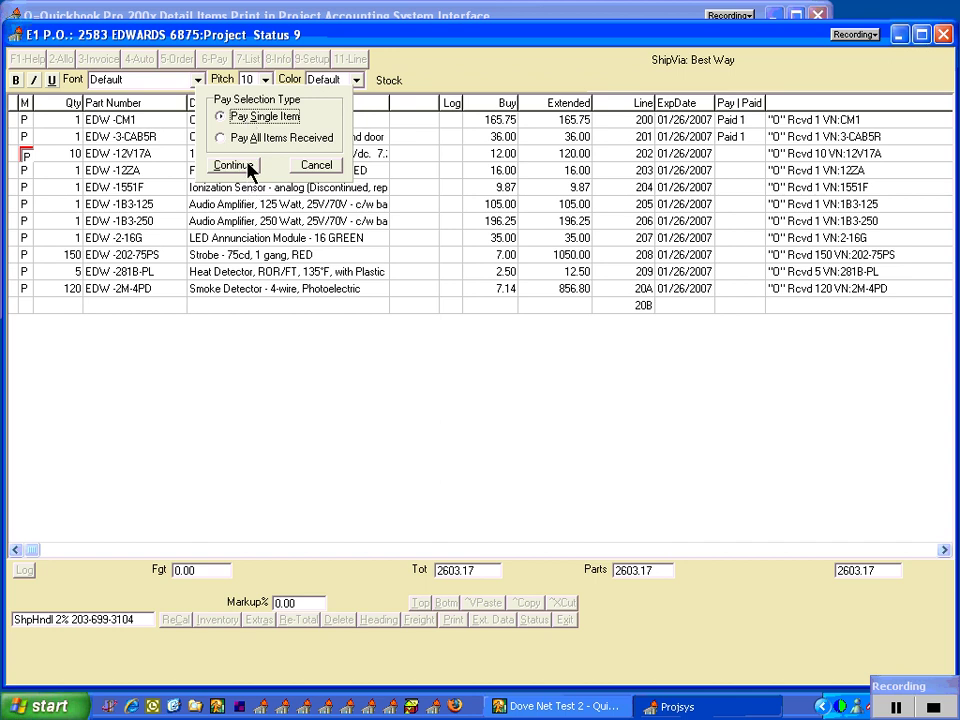
pyautogui.click(247, 167)
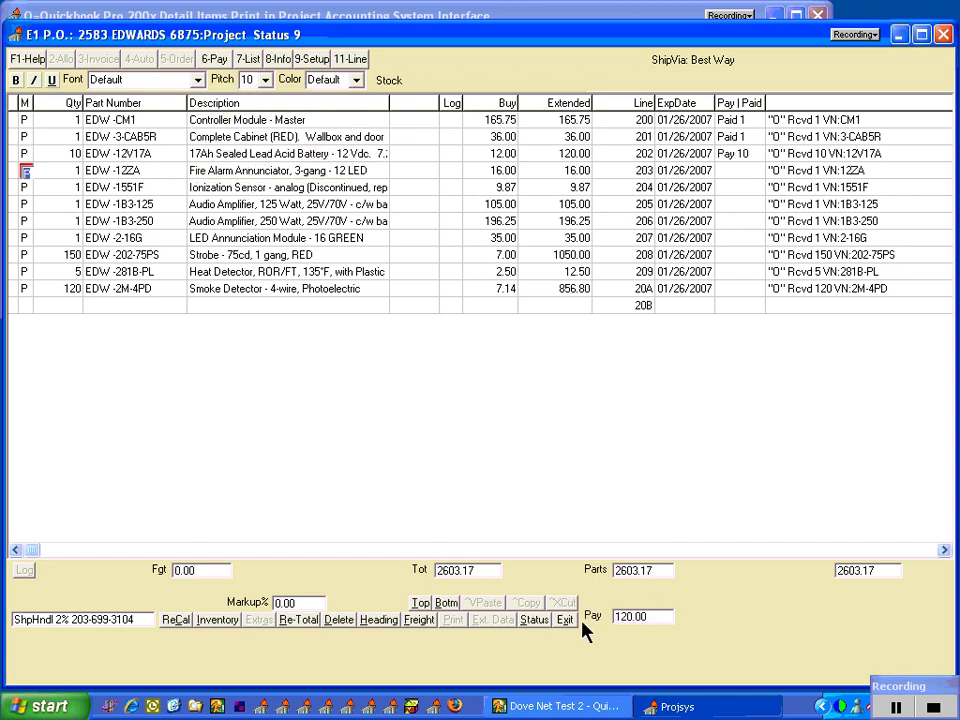
pyautogui.click(565, 620)
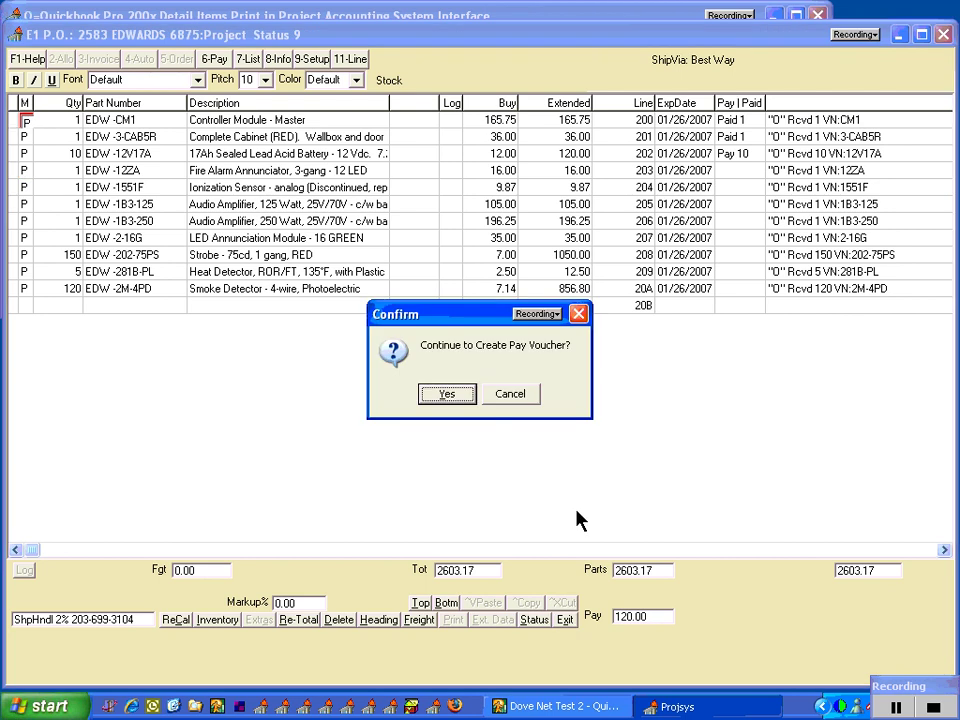
pyautogui.click(458, 400)
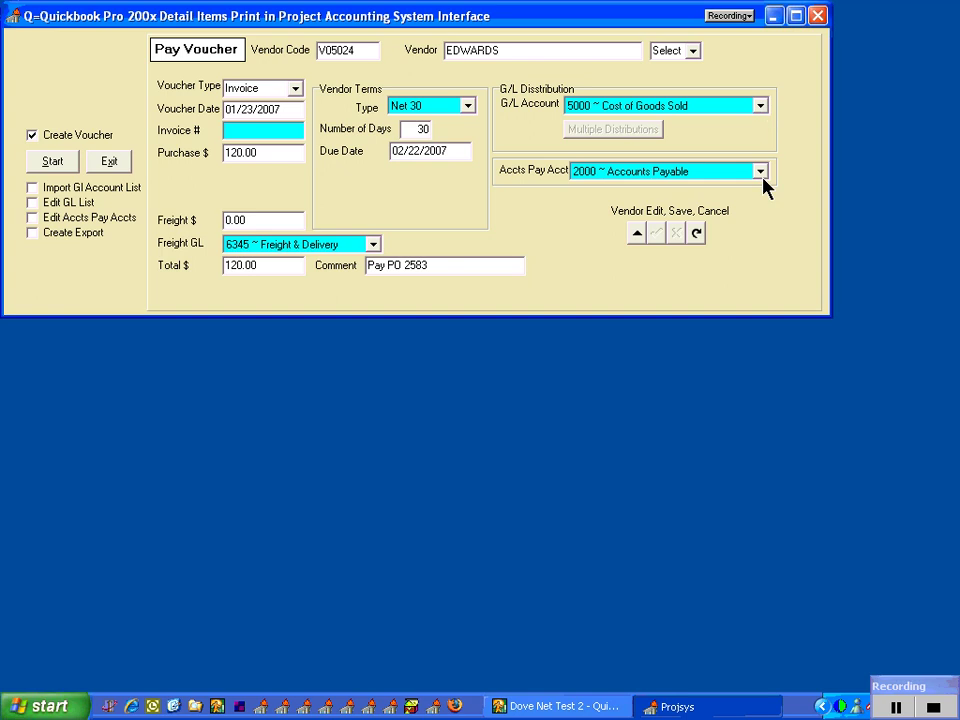
# Change the vendor terms to Net 20 - 5% 10 and save them.
pyautogui.click(467, 104)
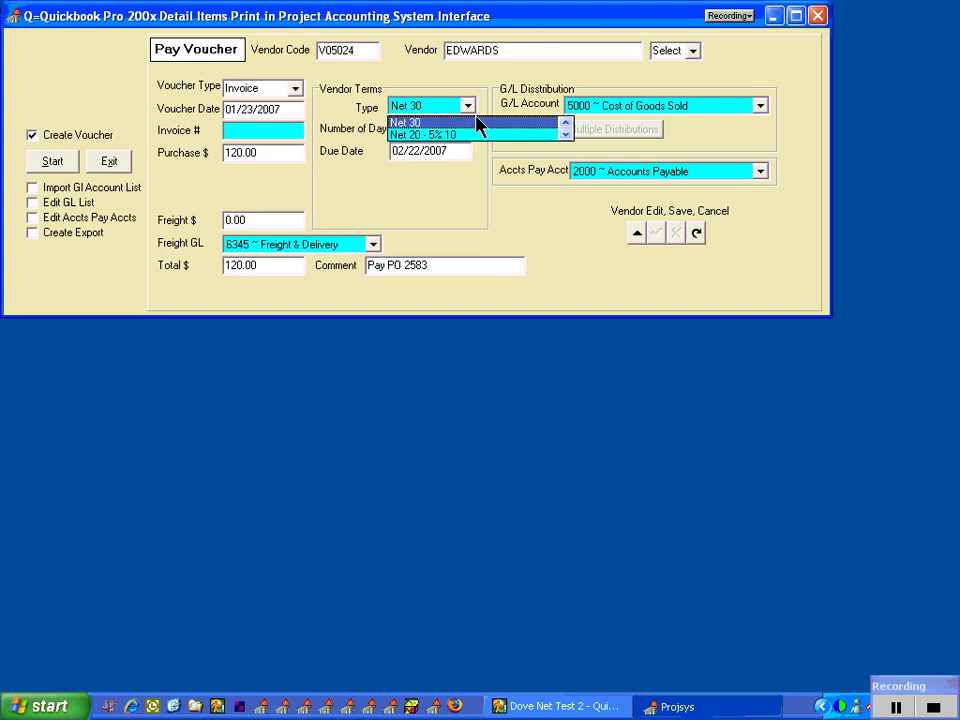
pyautogui.click(473, 135)
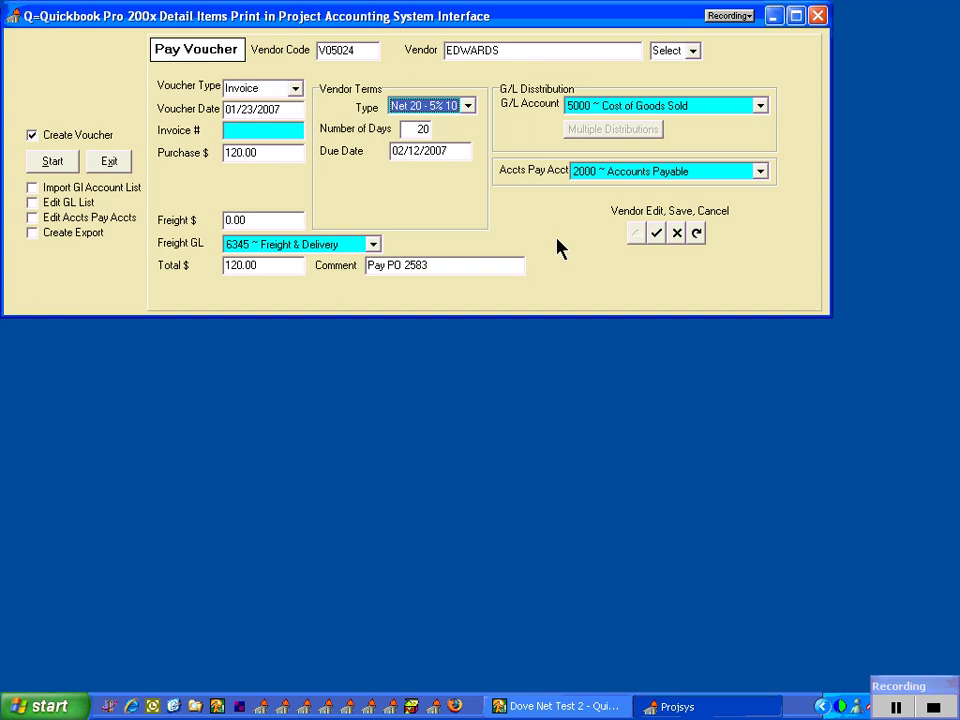
pyautogui.click(656, 233)
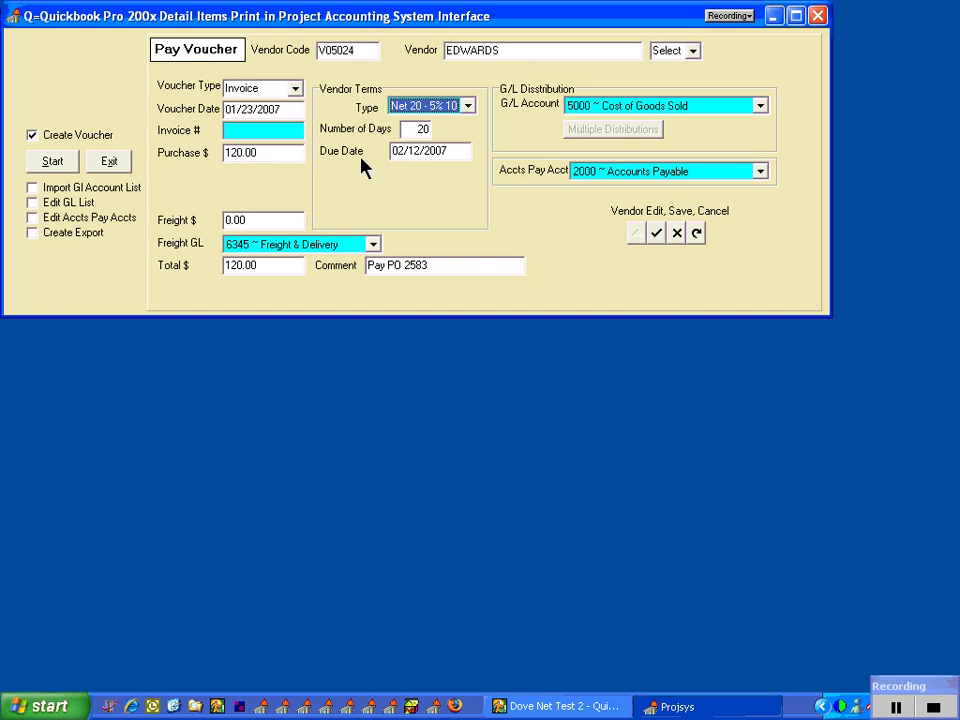
pyautogui.click(259, 131)
pyautogui.write('1')
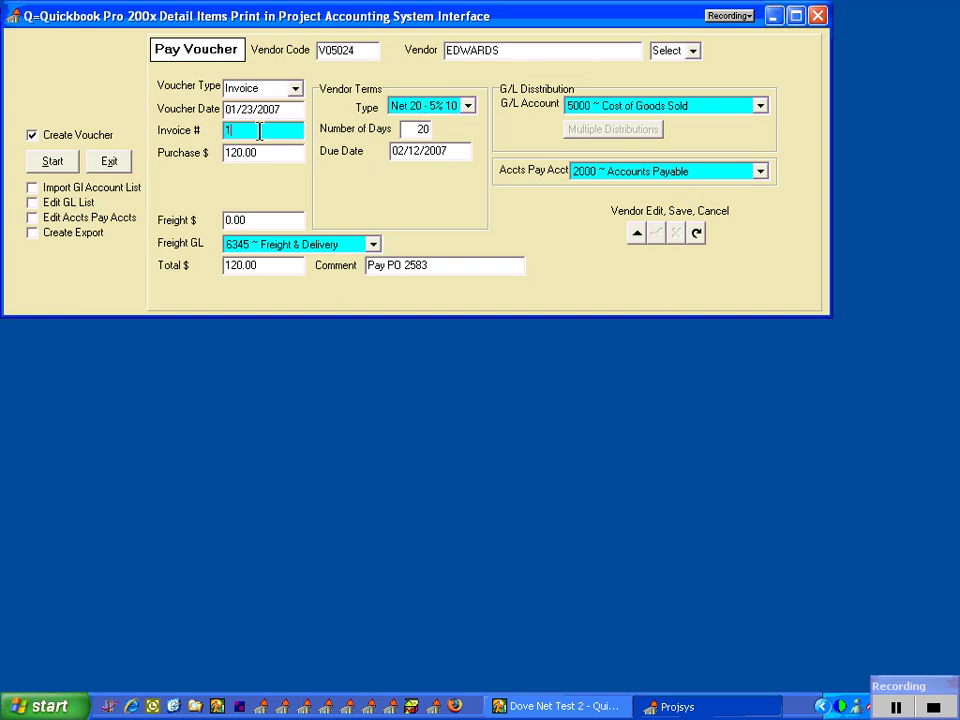
pyautogui.write('23456')
pyautogui.write('-23')
pyautogui.write('4')
pyautogui.write('6')
pyautogui.click(261, 210)
pyautogui.write('5')
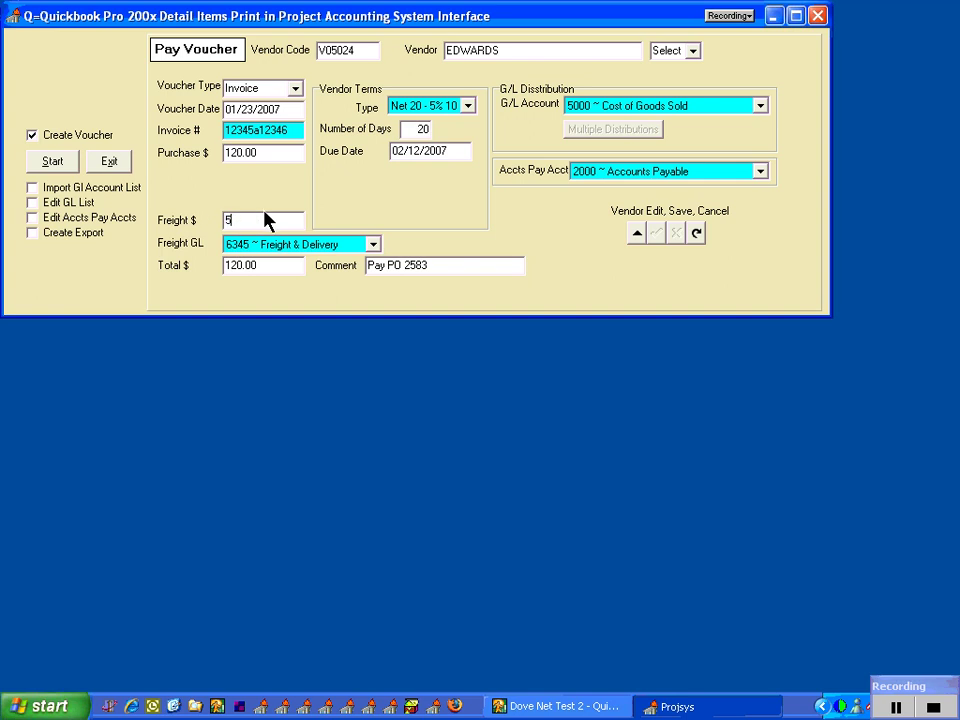
pyautogui.press('Tab')
pyautogui.press('Tab')
pyautogui.click(63, 165)
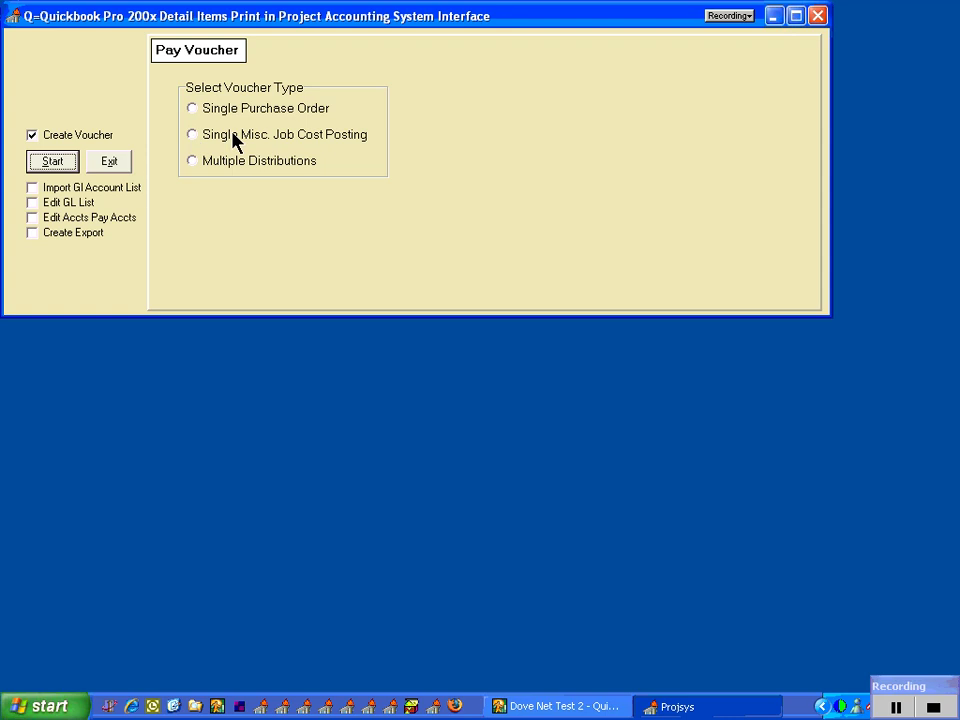
# Post a 500 Crane Rental cost as a single misc. job cost voucher for the project.
pyautogui.click(222, 135)
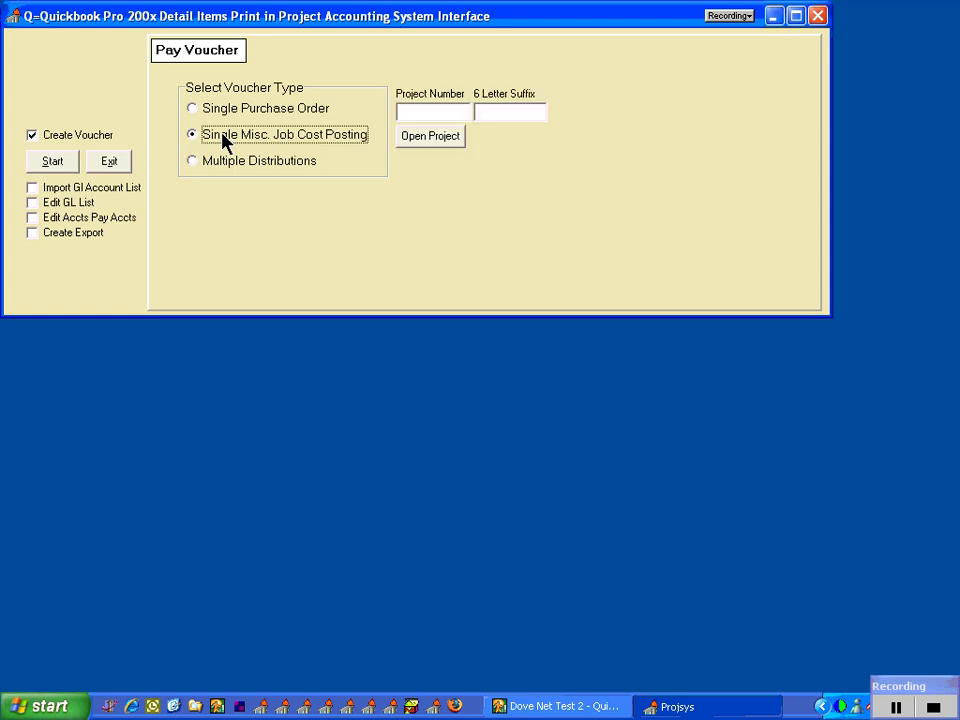
pyautogui.click(407, 111)
pyautogui.write('6')
pyautogui.write('735')
pyautogui.click(447, 140)
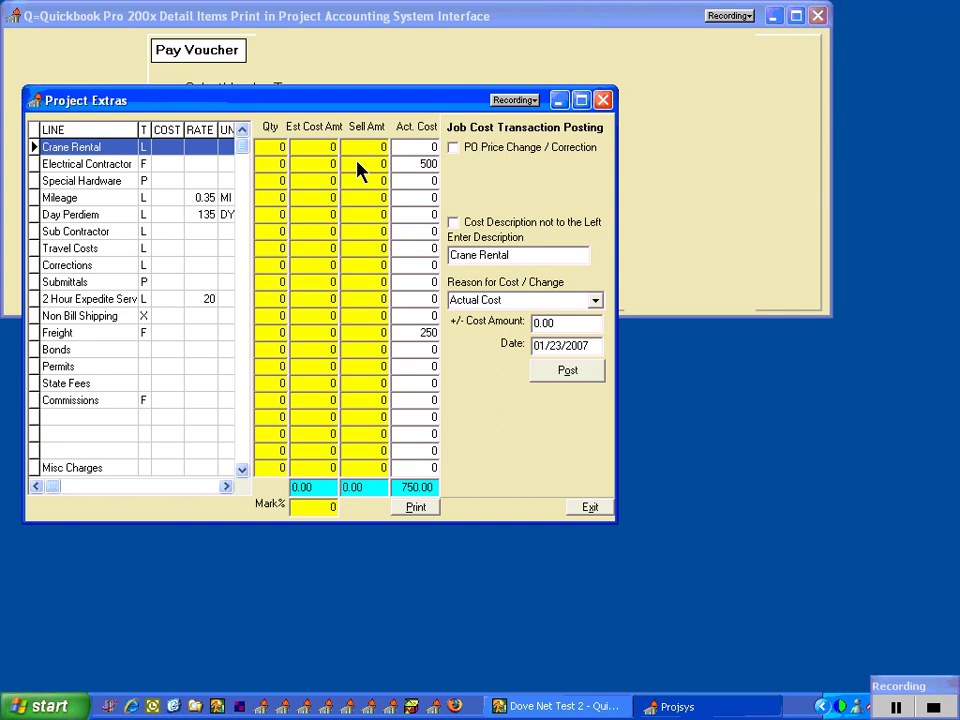
pyautogui.click(545, 322)
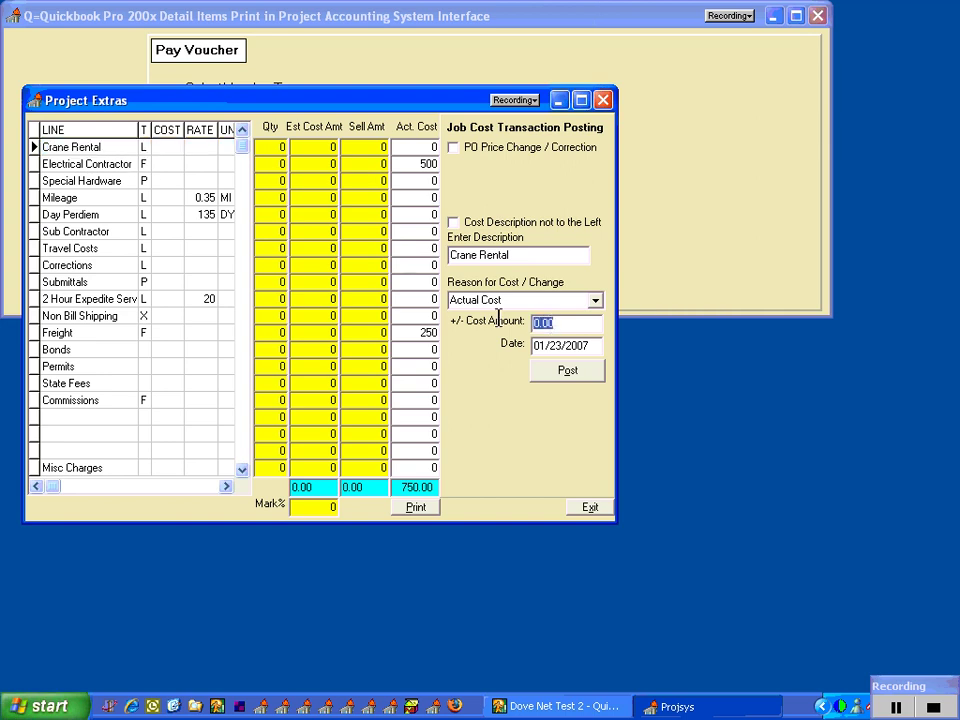
pyautogui.write('500')
pyautogui.click(568, 371)
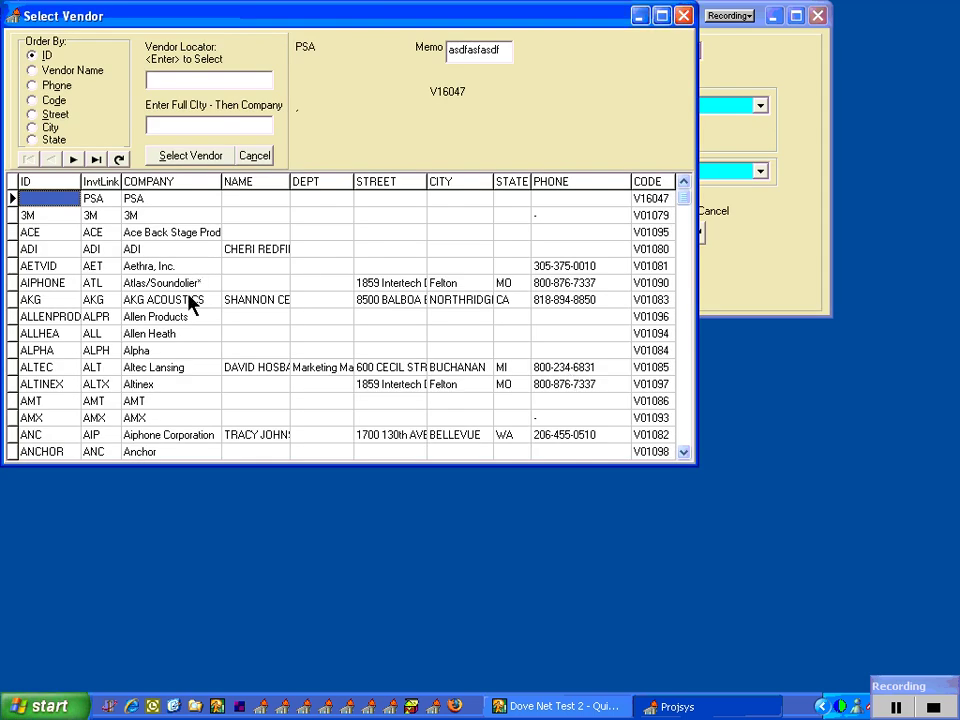
# Choose vendor AKG ACOUSTICS, enter invoice 1234, and start the voucher.
pyautogui.doubleClick(184, 300)
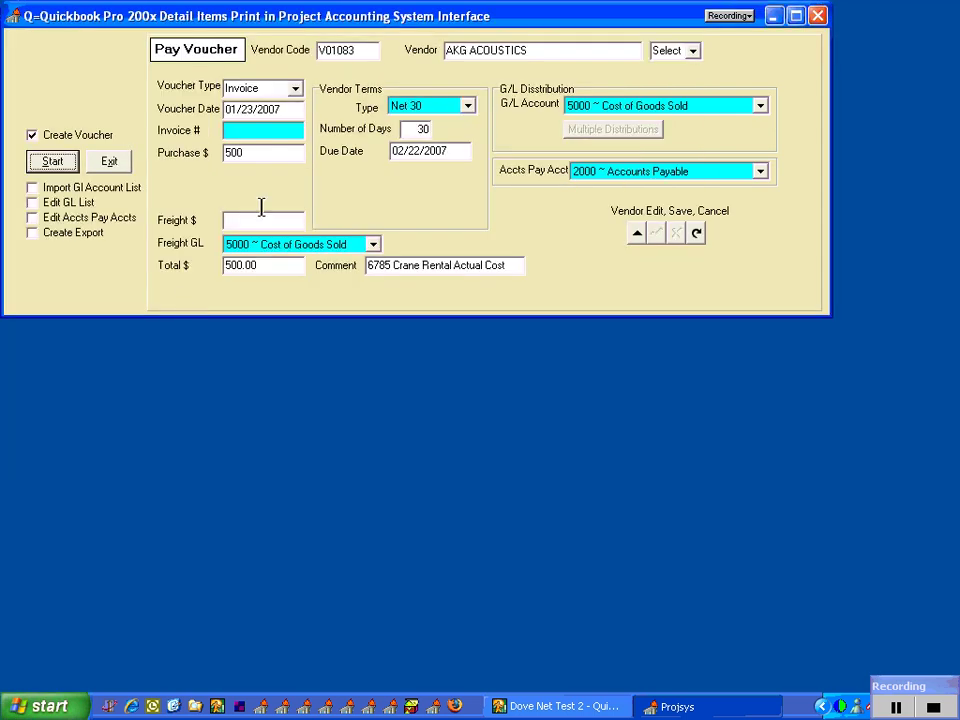
pyautogui.click(270, 131)
pyautogui.write('1234')
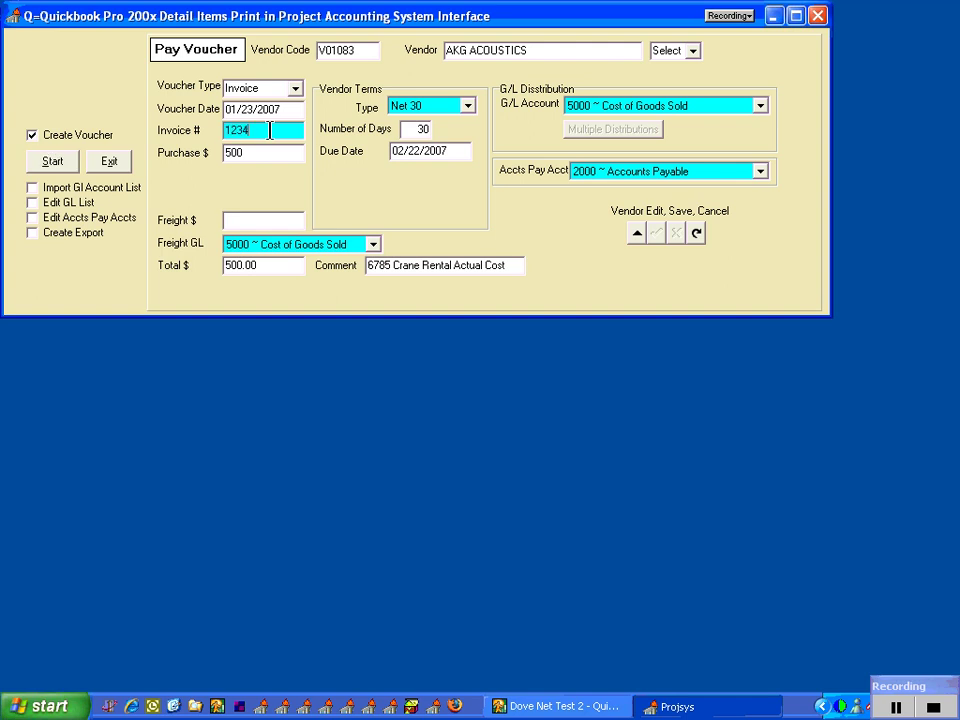
pyautogui.write('q1234')
pyautogui.click(55, 161)
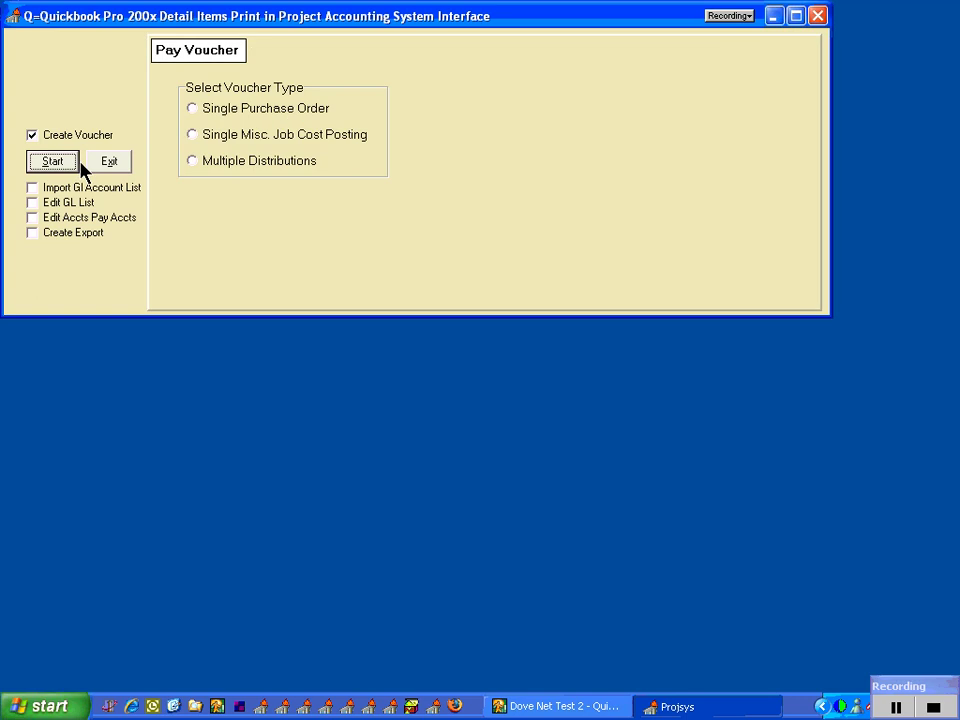
# Make it a multiple-distribution voucher and add the Fire Alarm Annunciator line from PO 2583.
pyautogui.click(252, 171)
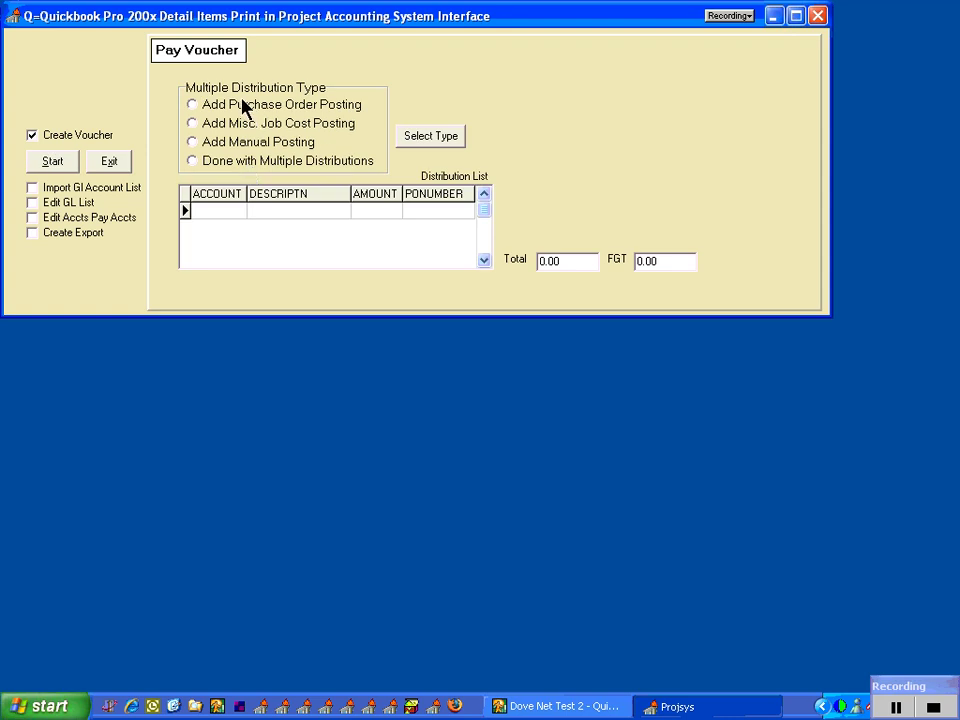
pyautogui.click(243, 104)
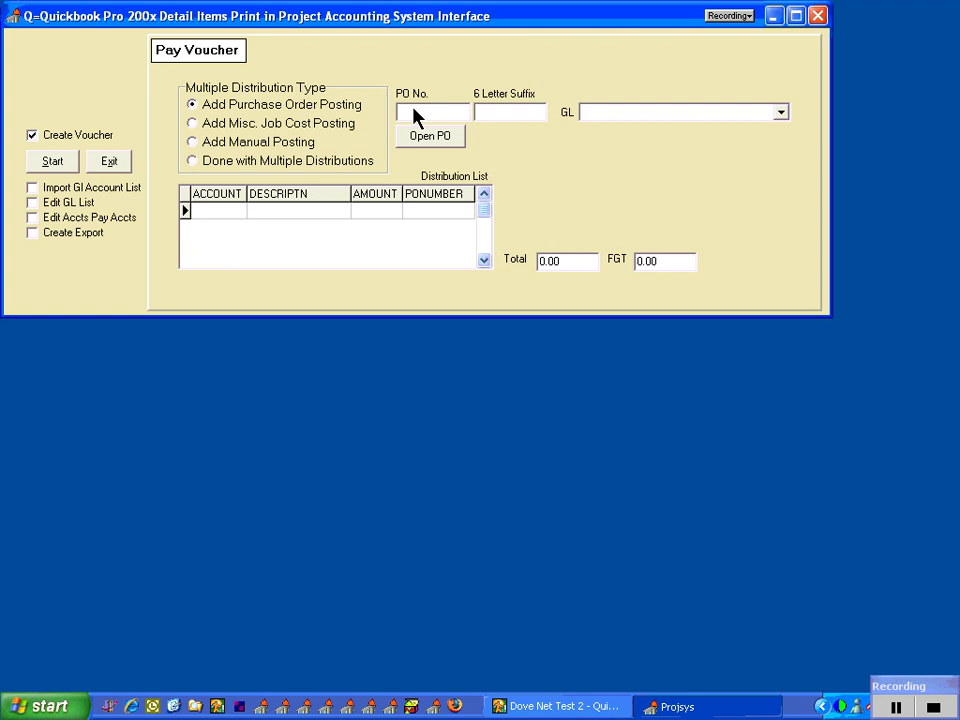
pyautogui.write('2583')
pyautogui.click(422, 136)
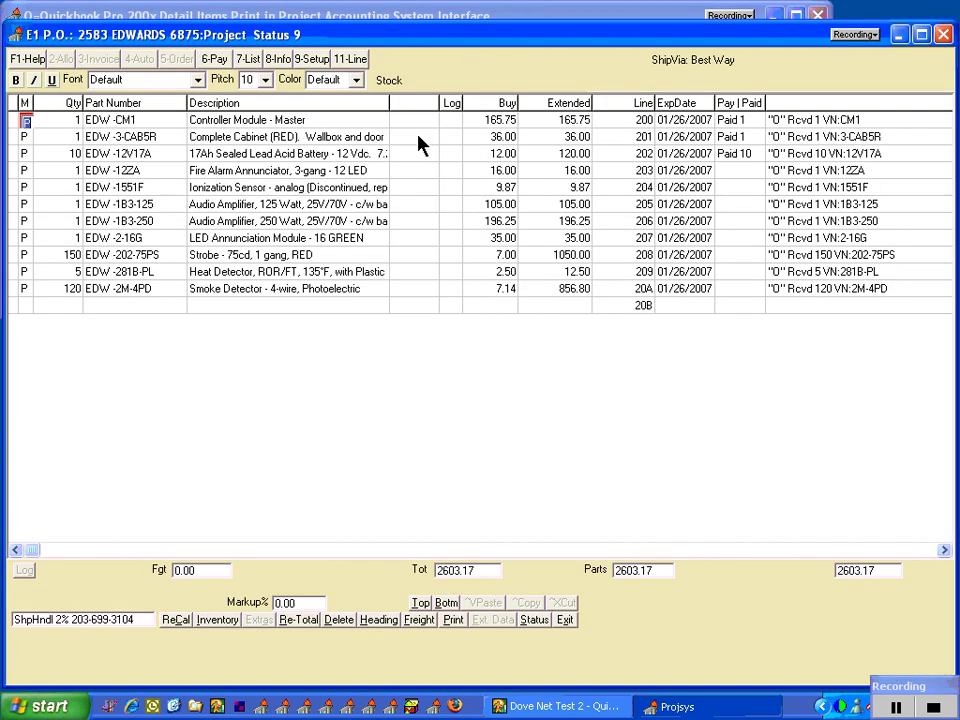
pyautogui.click(25, 171)
pyautogui.click(215, 62)
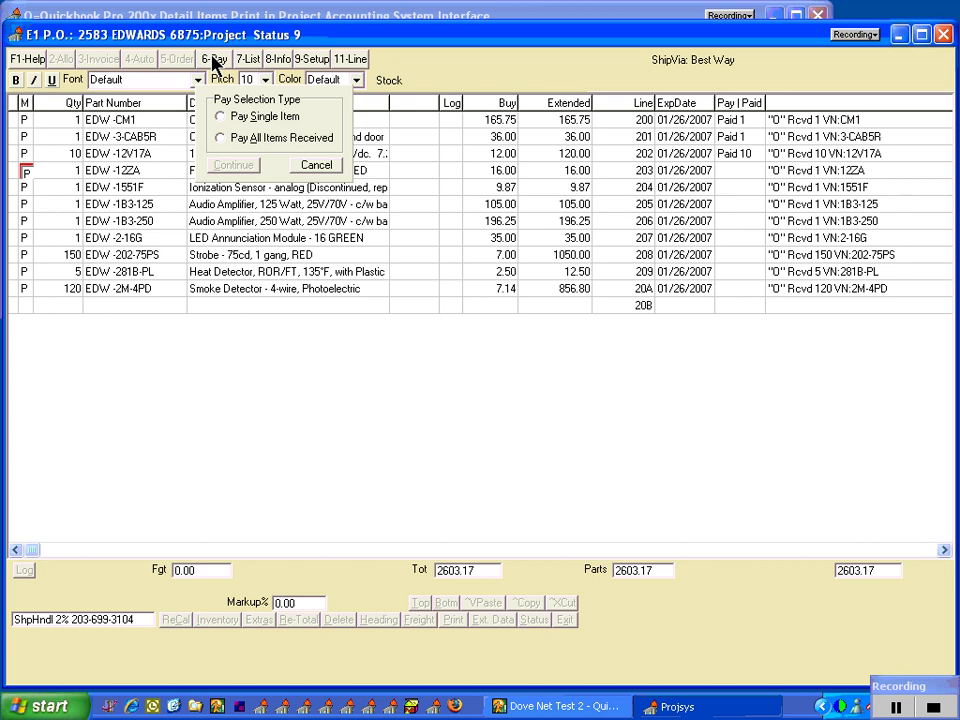
pyautogui.click(245, 117)
pyautogui.click(242, 160)
pyautogui.click(564, 619)
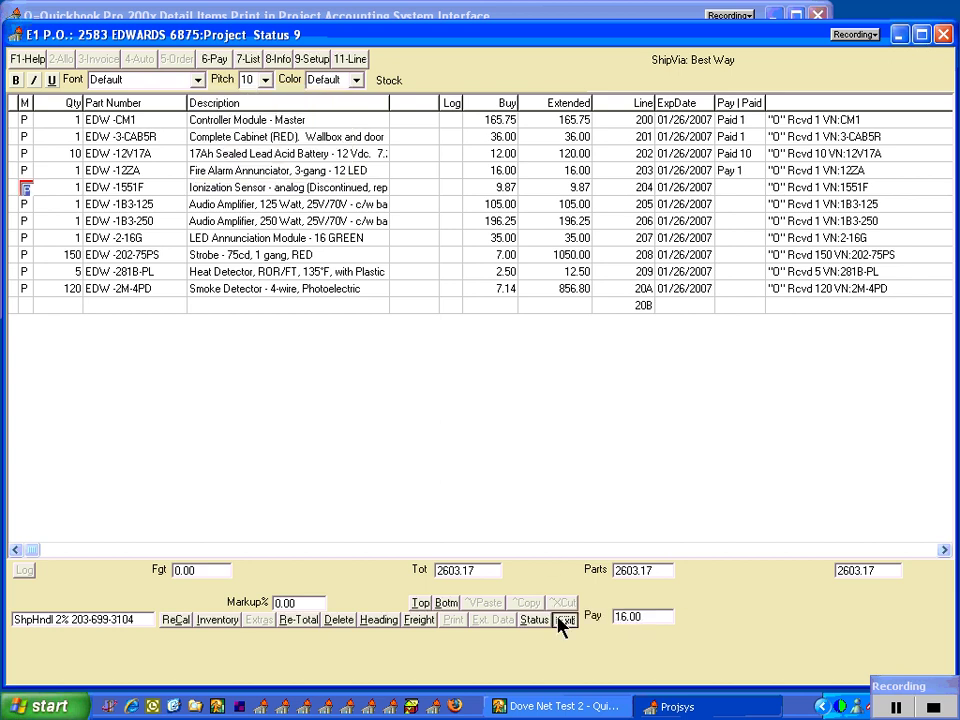
pyautogui.click(447, 394)
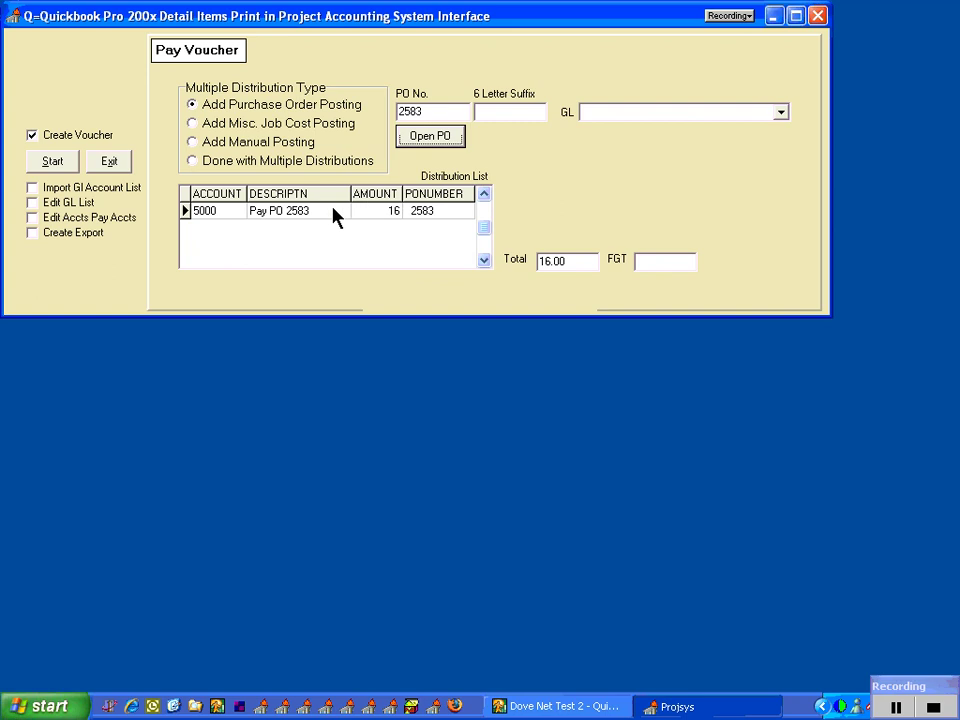
# Post a 500 Misc Charges cost with reason Travel on project 6785.
pyautogui.click(314, 124)
pyautogui.click(419, 110)
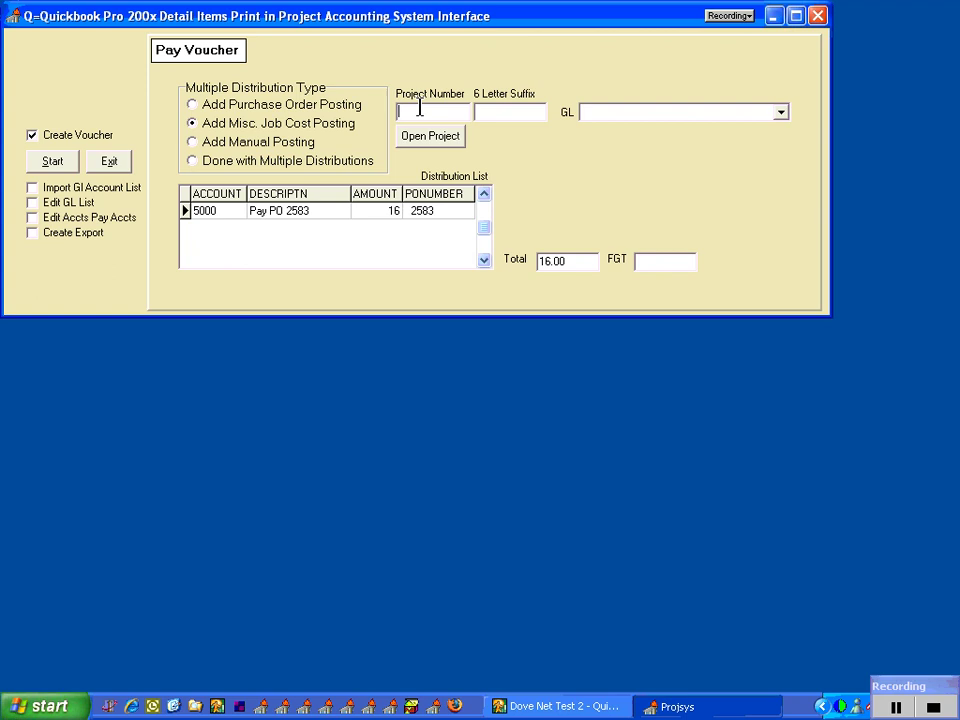
pyautogui.write('6785')
pyautogui.click(427, 140)
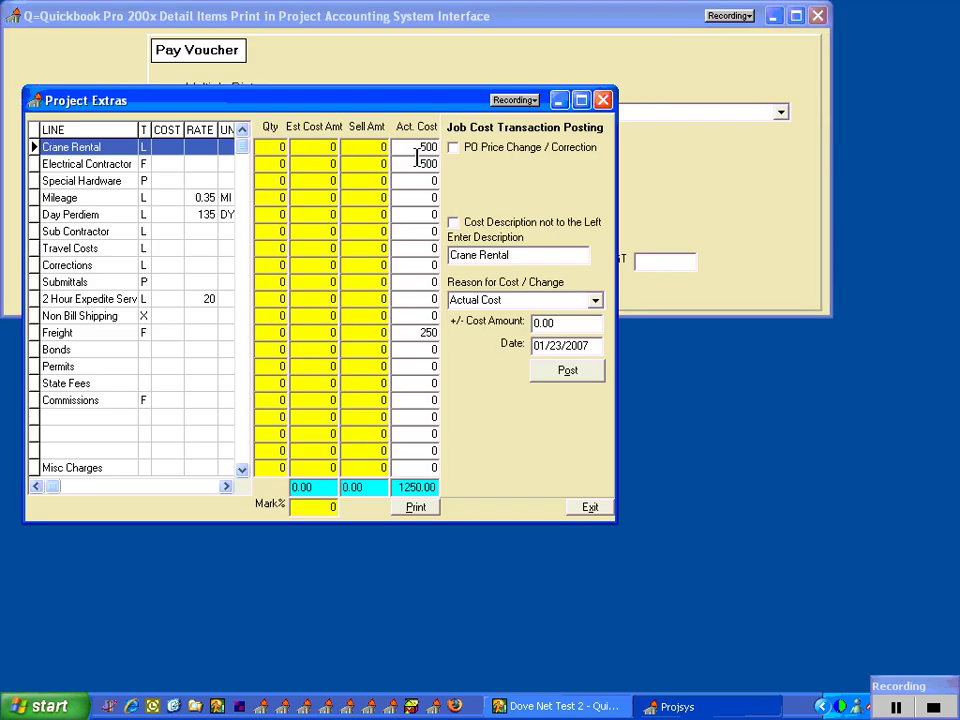
pyautogui.click(563, 330)
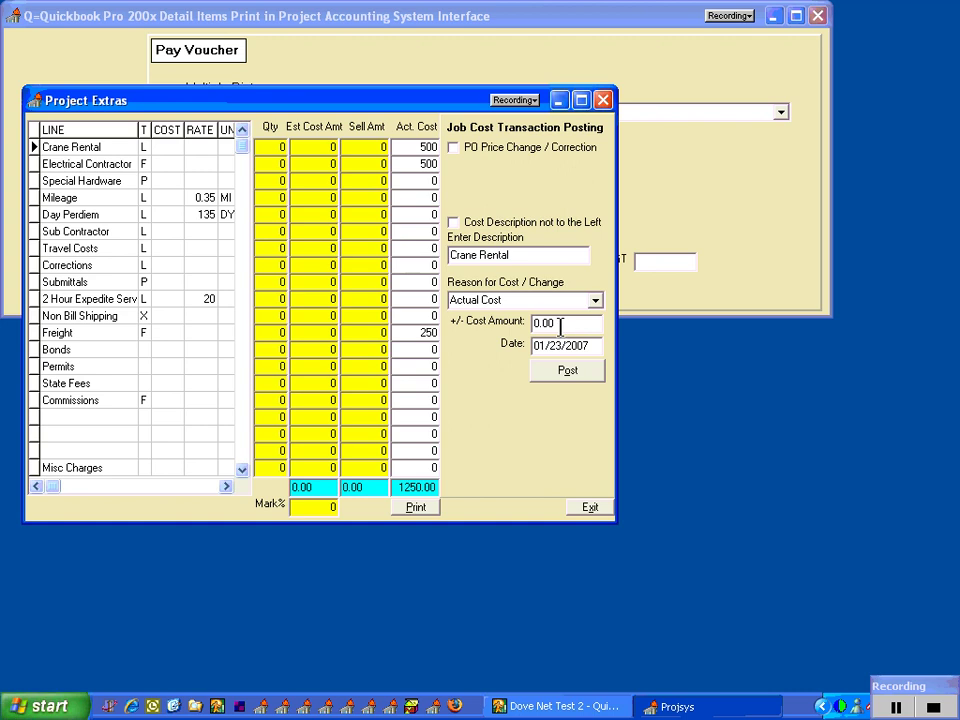
pyautogui.click(125, 467)
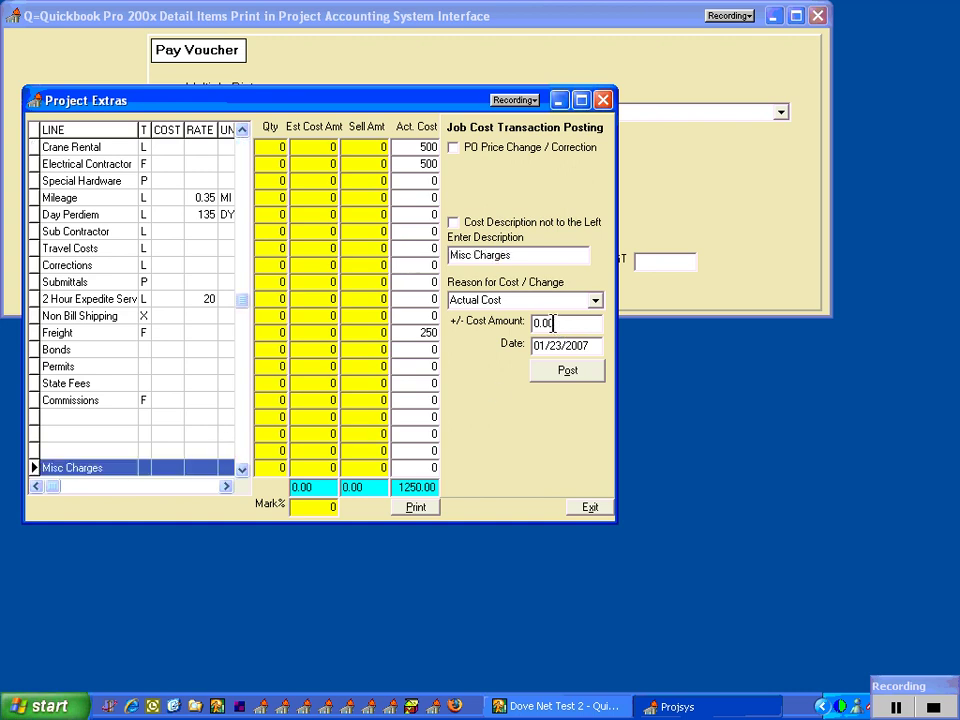
pyautogui.click(495, 300)
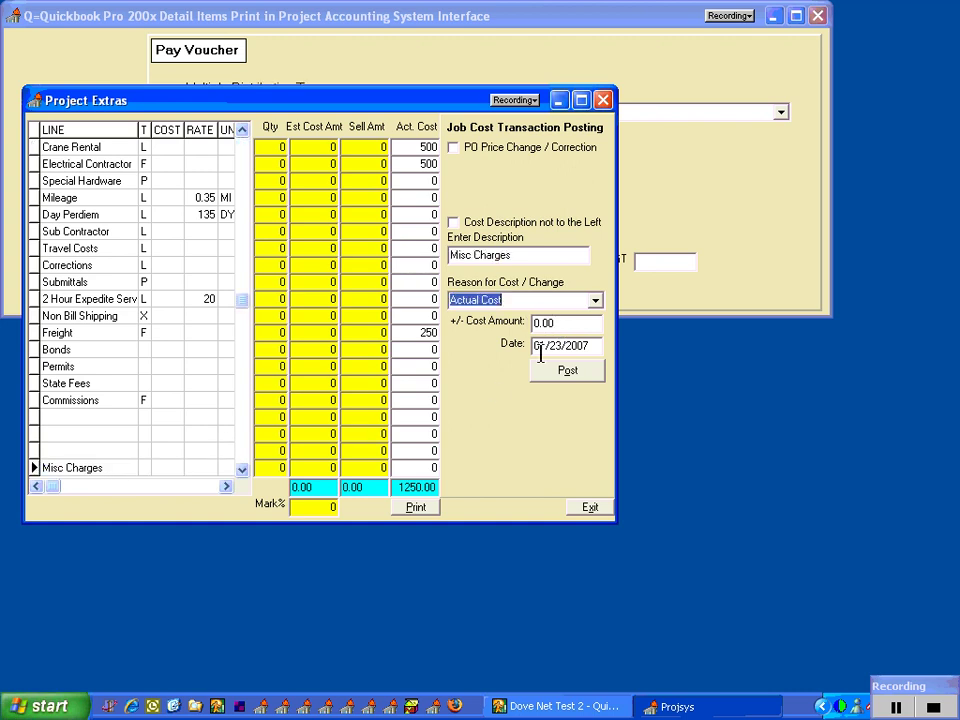
pyautogui.write('Travel')
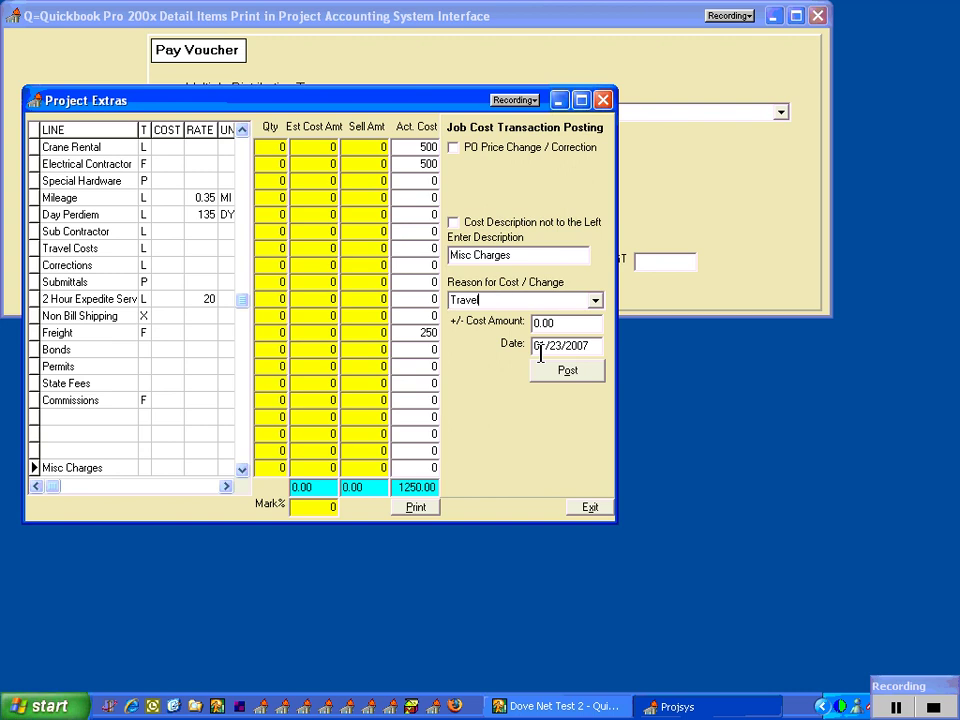
pyautogui.press('Tab')
pyautogui.write('500')
pyautogui.click(569, 376)
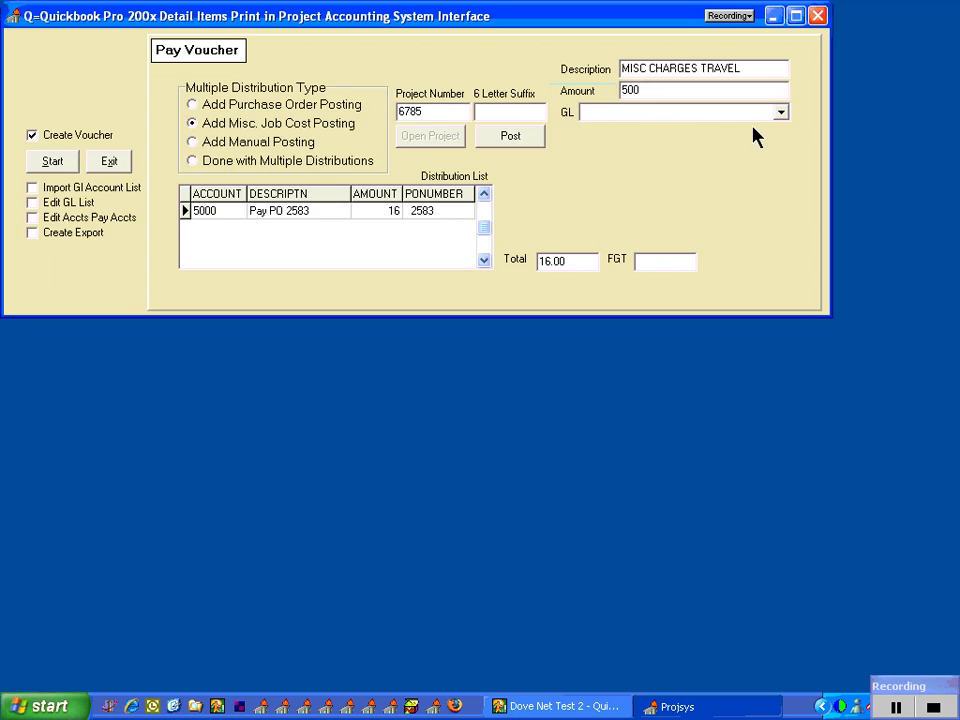
# Assign GL account 6370 Travel & Ent:Meals and add the travel distribution line.
pyautogui.click(780, 112)
pyautogui.click(781, 182)
pyautogui.moveTo(781, 182); pyautogui.dragTo(781, 379)
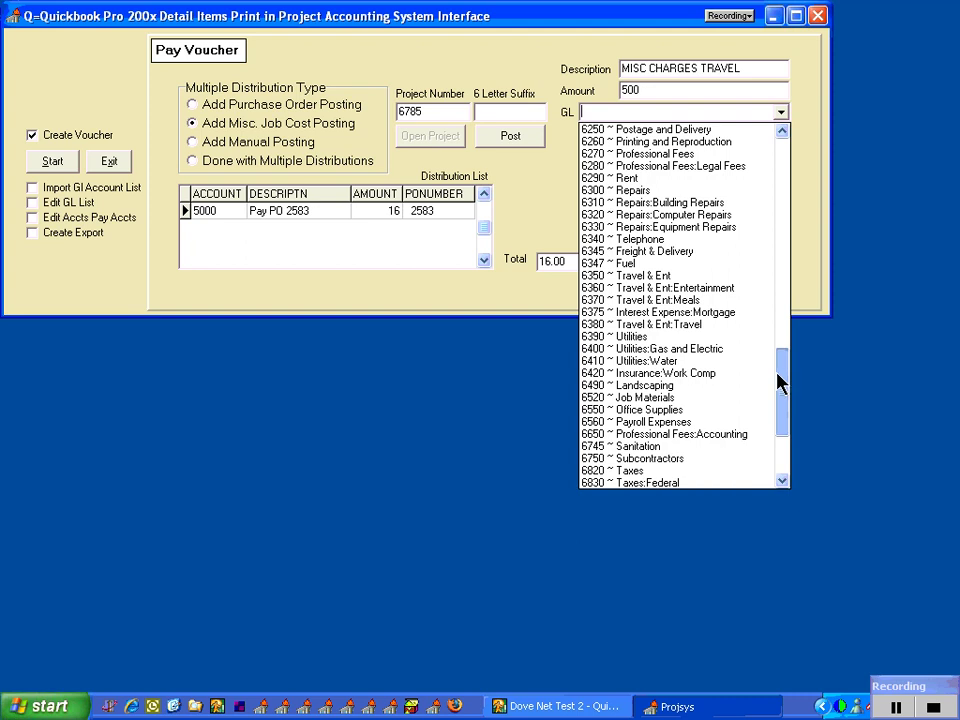
pyautogui.click(684, 300)
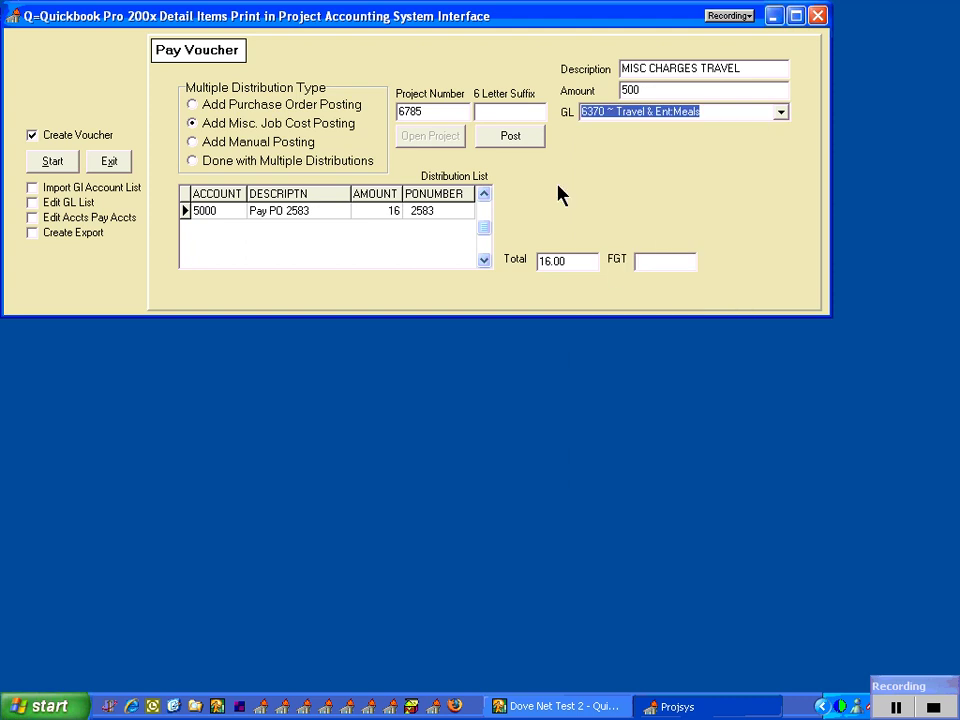
pyautogui.click(532, 142)
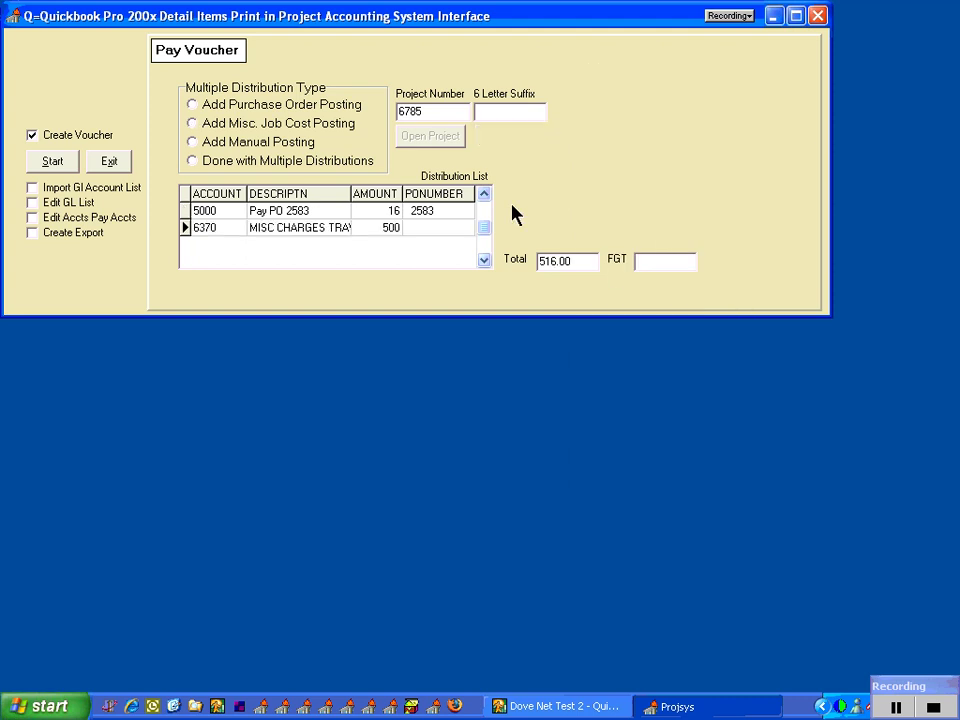
# Add a manual PRINT INK line of 29 on GL 6260 Printing and Reproduction, then mark distributions done.
pyautogui.click(287, 150)
pyautogui.click(670, 69)
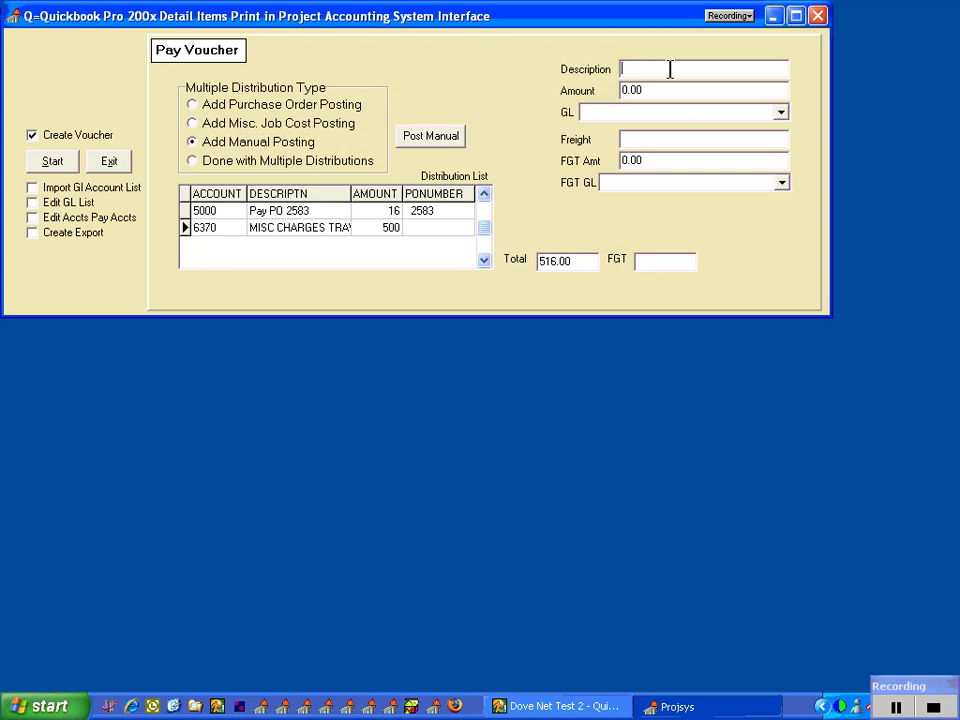
pyautogui.write('PRINT INK')
pyautogui.press('Tab')
pyautogui.write('2')
pyautogui.click(781, 112)
pyautogui.write('9')
pyautogui.moveTo(784, 145); pyautogui.dragTo(789, 339)
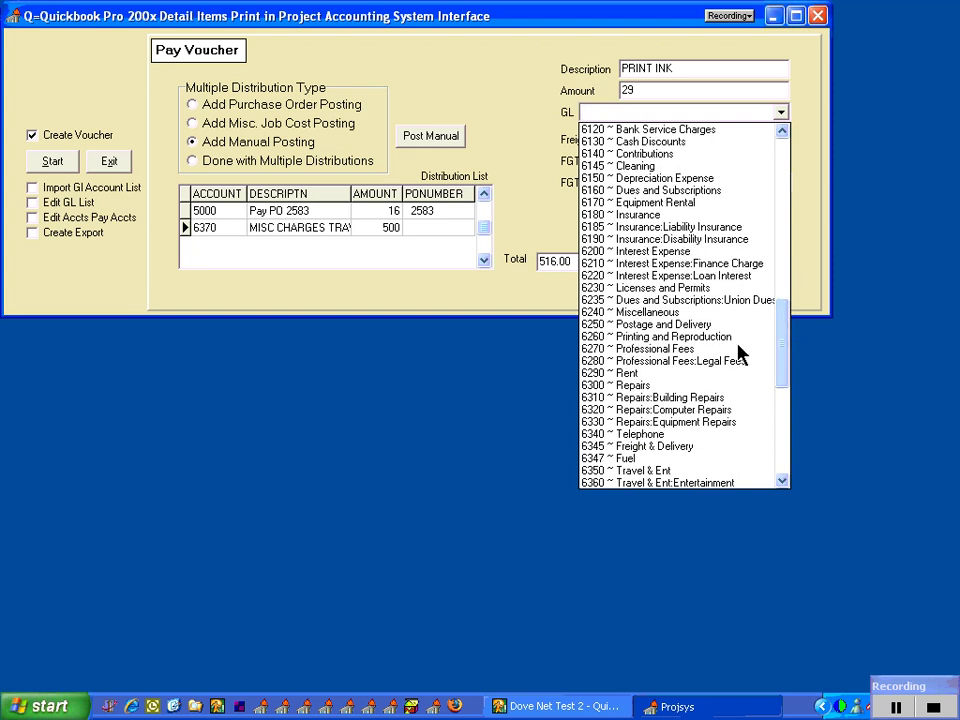
pyautogui.click(740, 341)
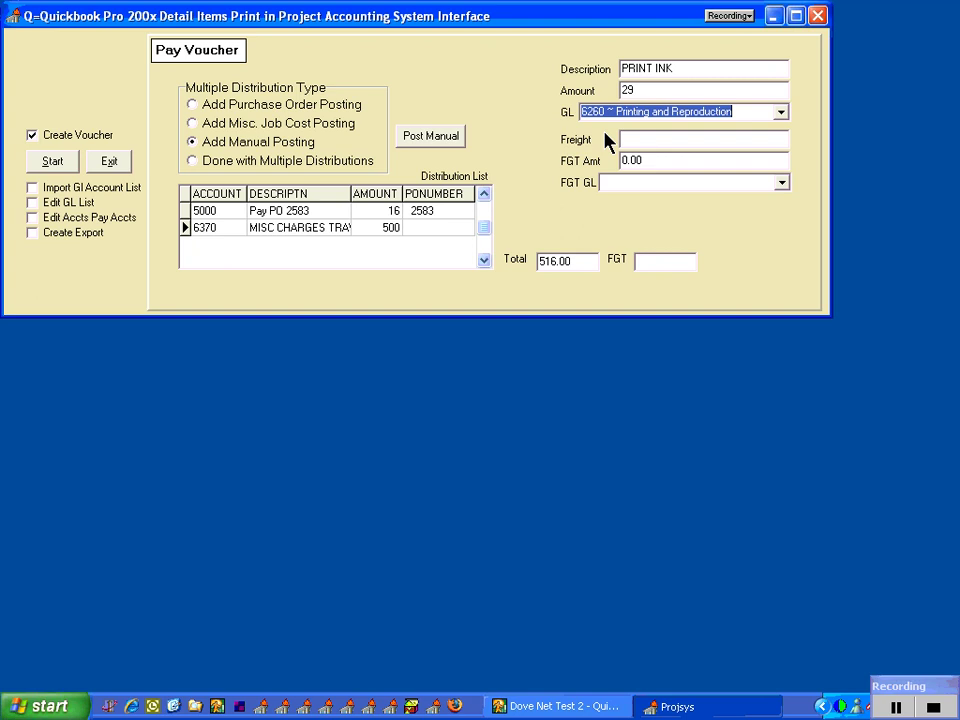
pyautogui.click(433, 140)
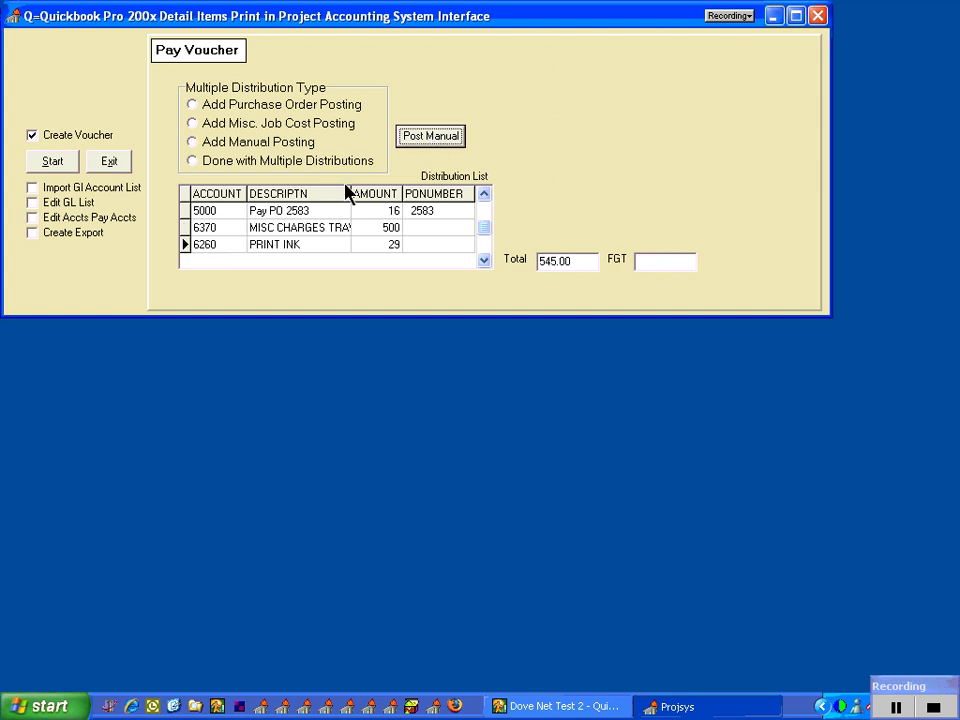
pyautogui.click(330, 166)
# Post the multiples to vendor Credit Card with payables account 8888 Credit Card and save.
pyautogui.click(410, 142)
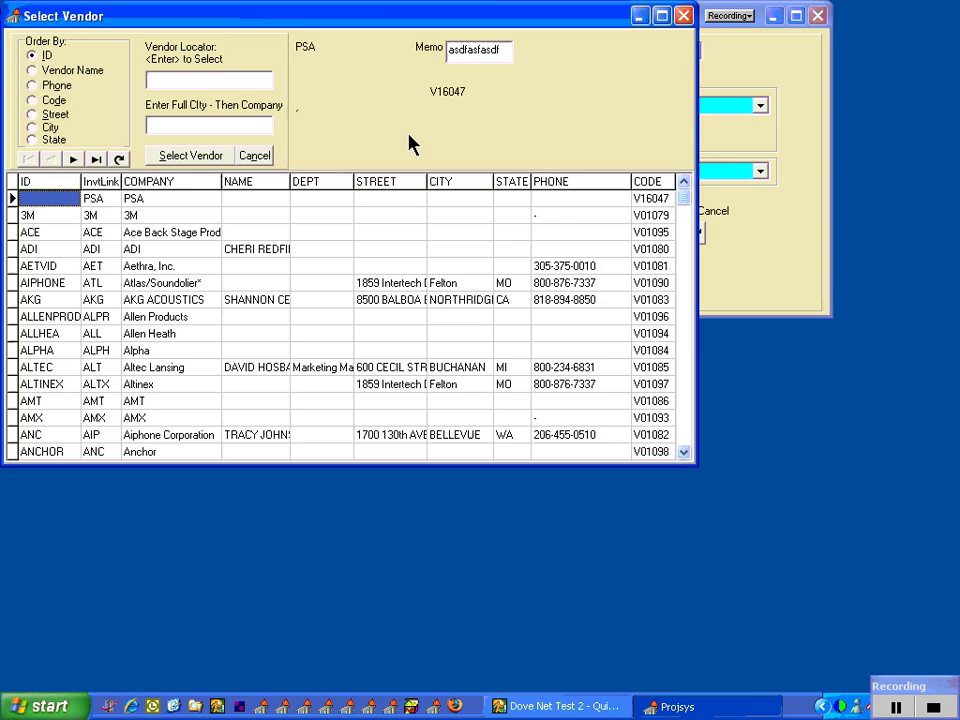
pyautogui.click(186, 82)
pyautogui.write('CRED')
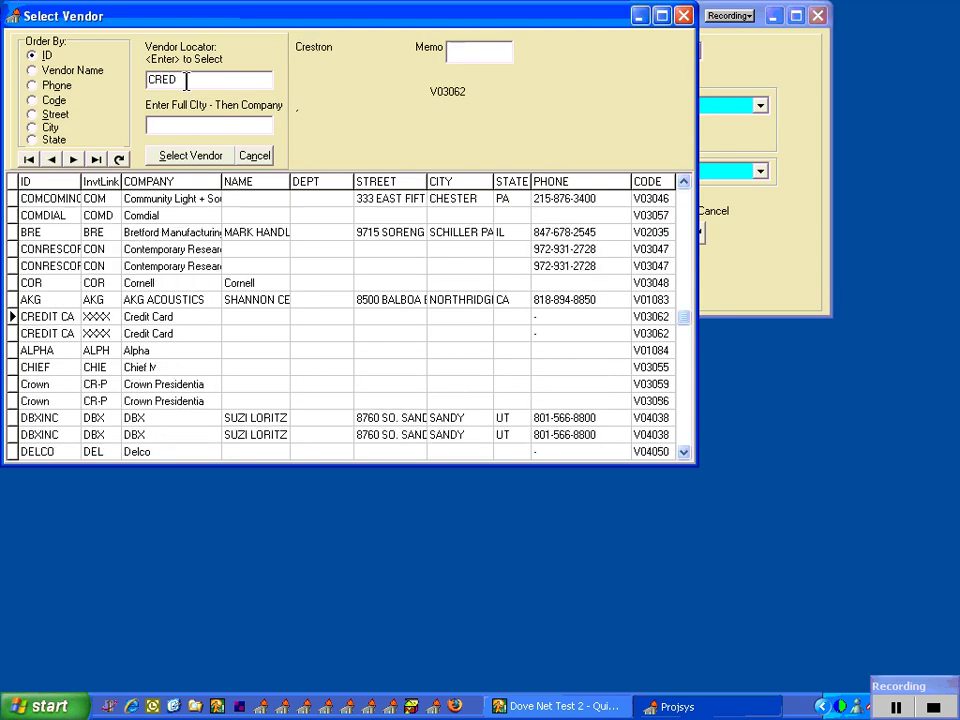
pyautogui.press('Return')
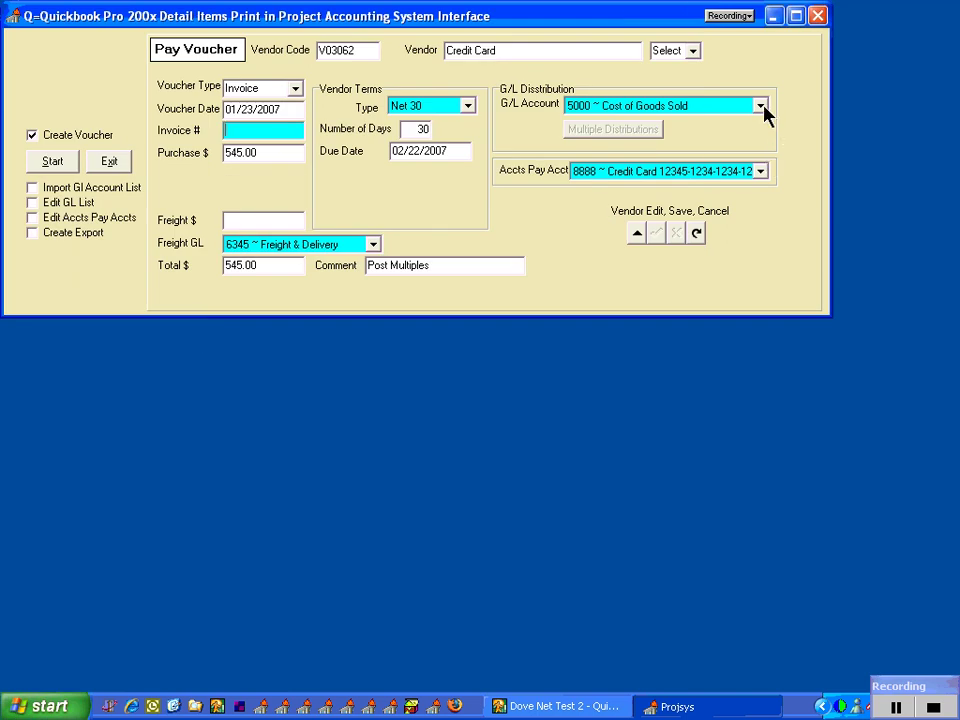
pyautogui.click(760, 172)
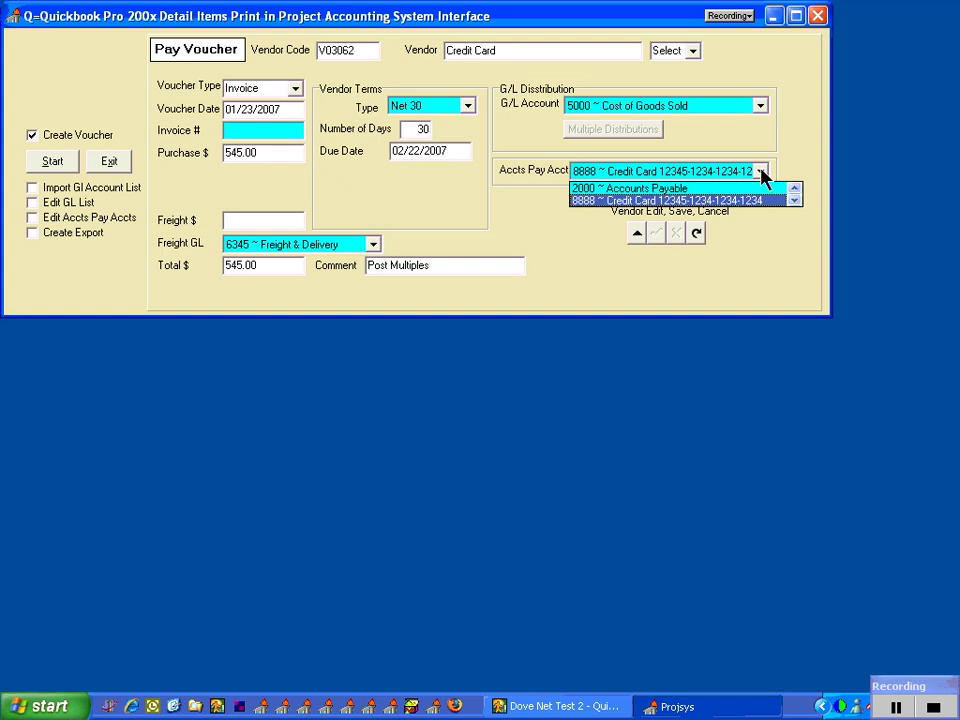
pyautogui.click(760, 200)
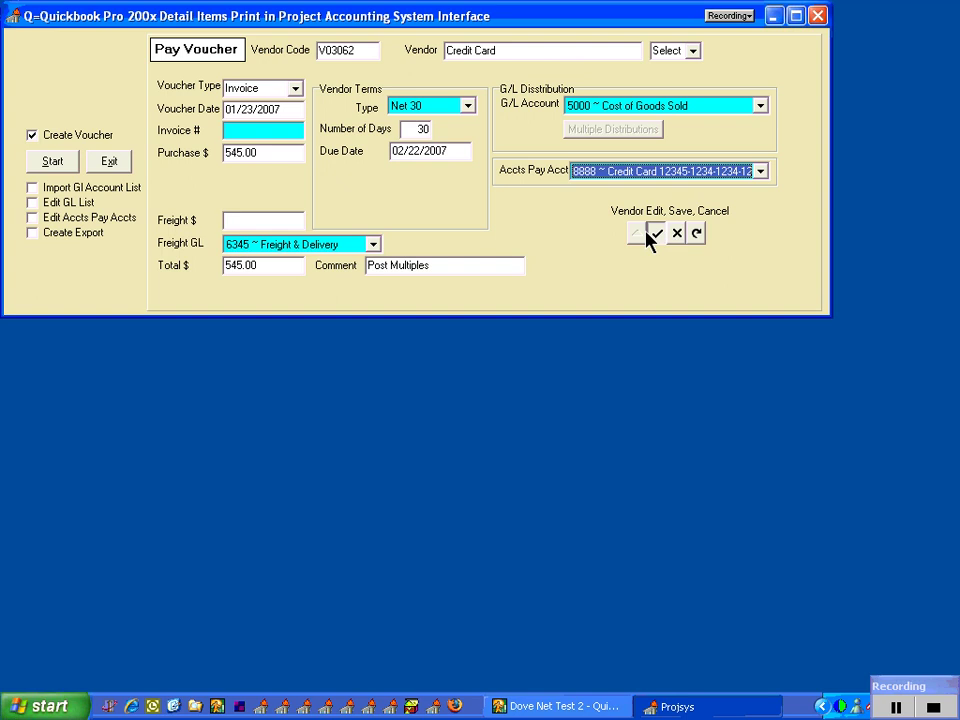
pyautogui.click(656, 233)
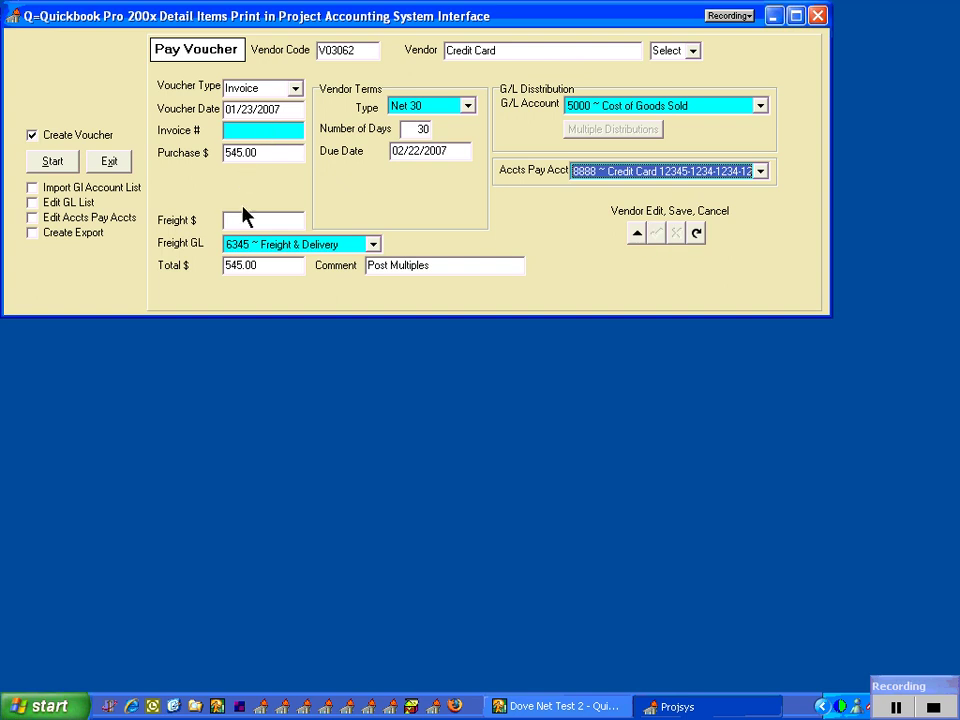
pyautogui.click(55, 162)
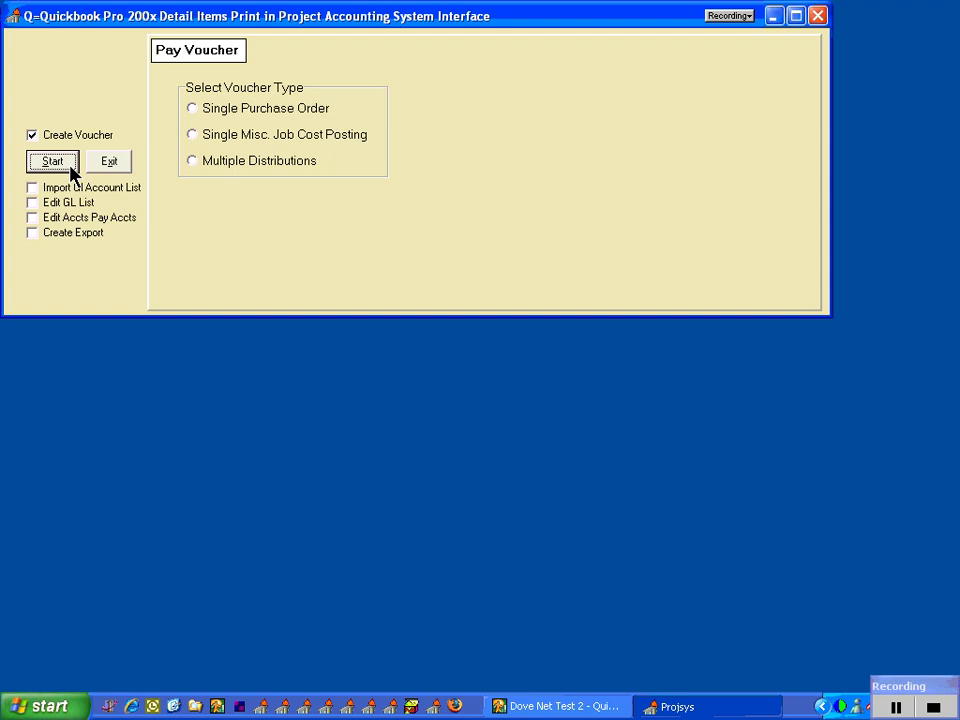
# Run Create Export to write the vouchers to C:\PROJECTW\ApVoucher.iif.
pyautogui.click(68, 234)
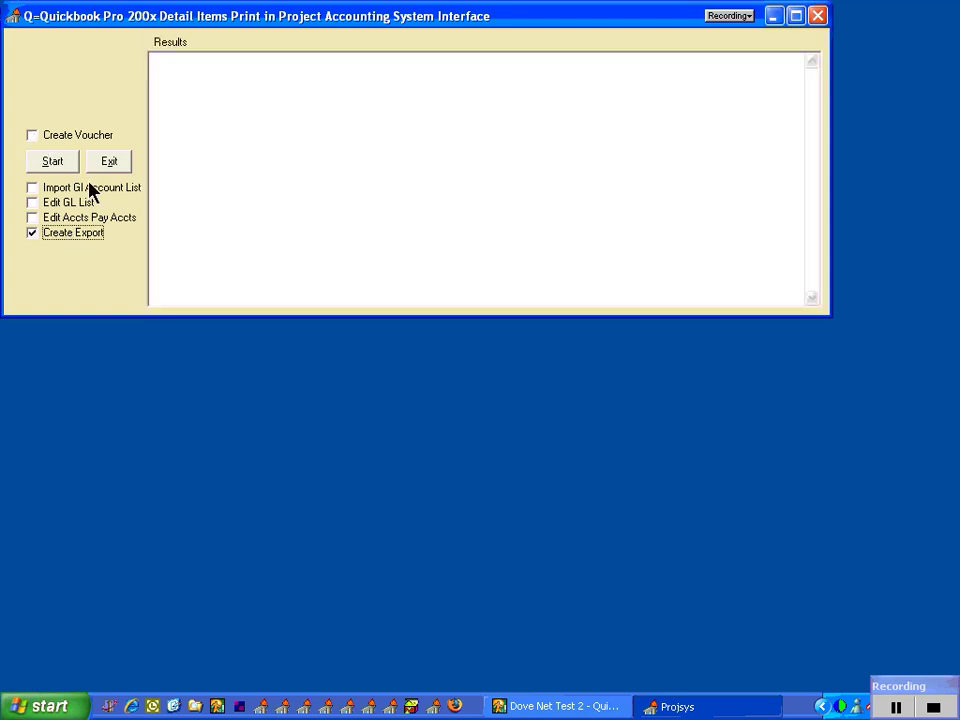
pyautogui.click(52, 161)
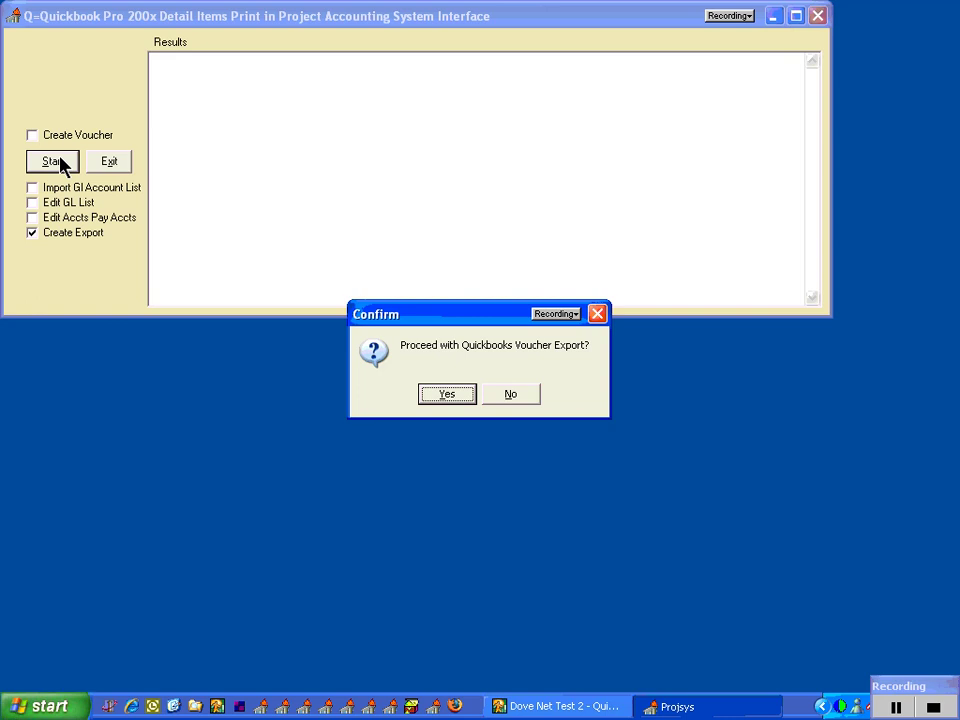
pyautogui.click(441, 395)
pyautogui.moveTo(356, 61); pyautogui.dragTo(378, 61)
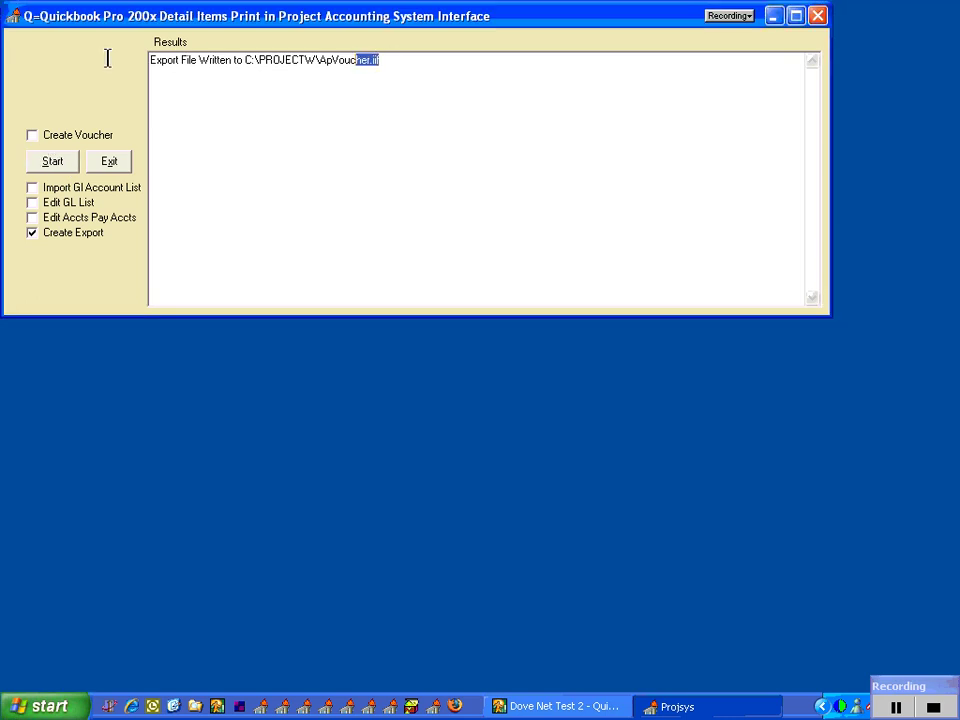
pyautogui.hotkey('shift', 'Home')
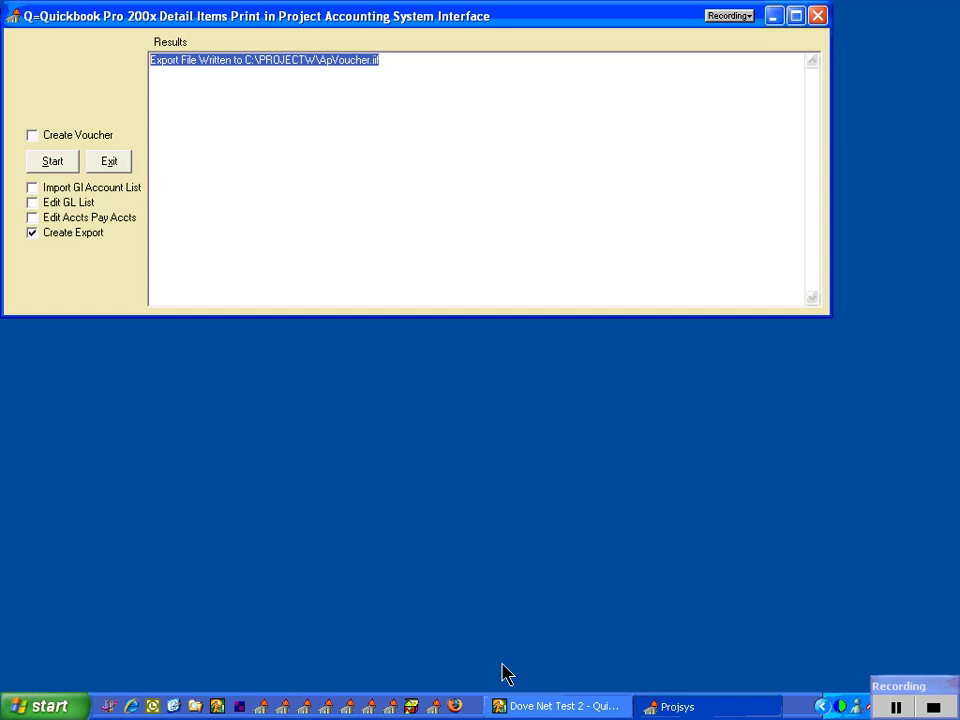
# Import ApVoucher.iif through File > Import > IIF Files, then show the Vendors navigator.
pyautogui.click(563, 707)
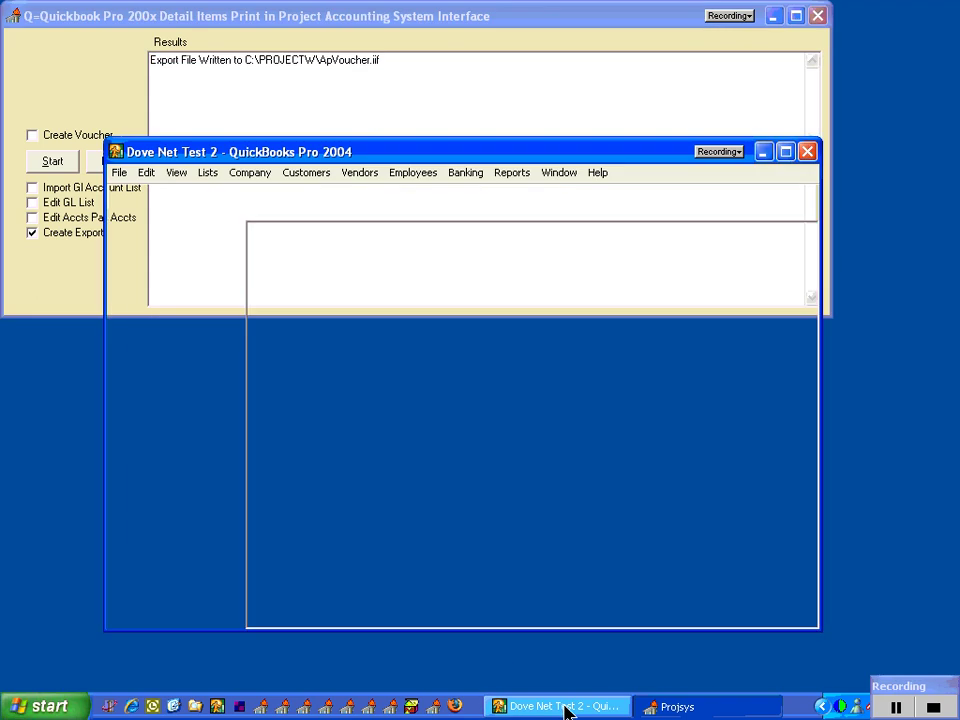
pyautogui.click(119, 172)
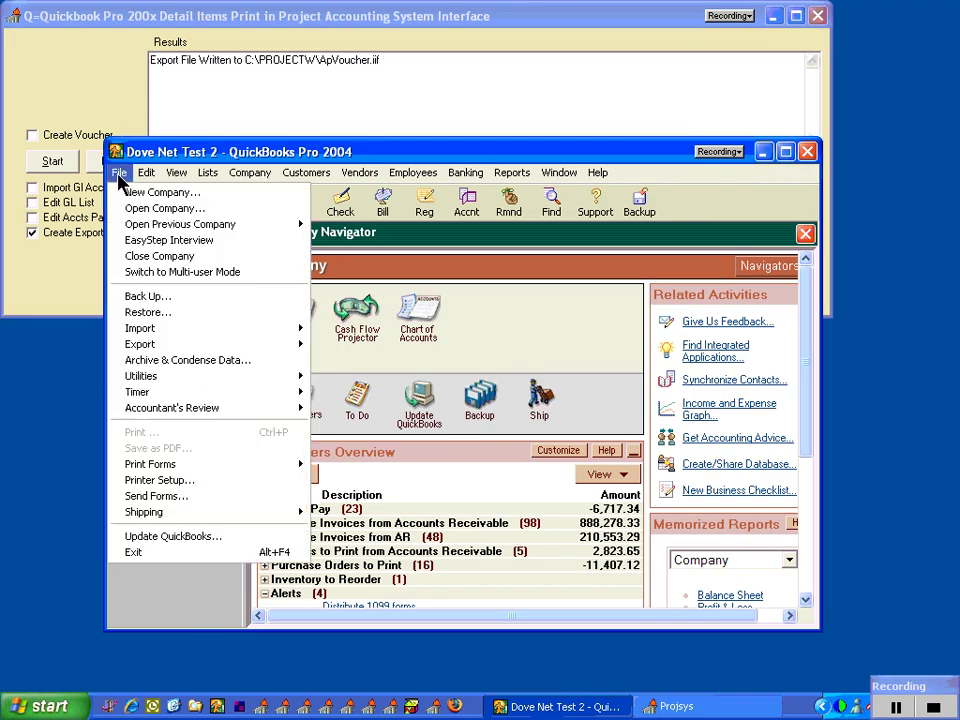
pyautogui.moveTo(189, 328)
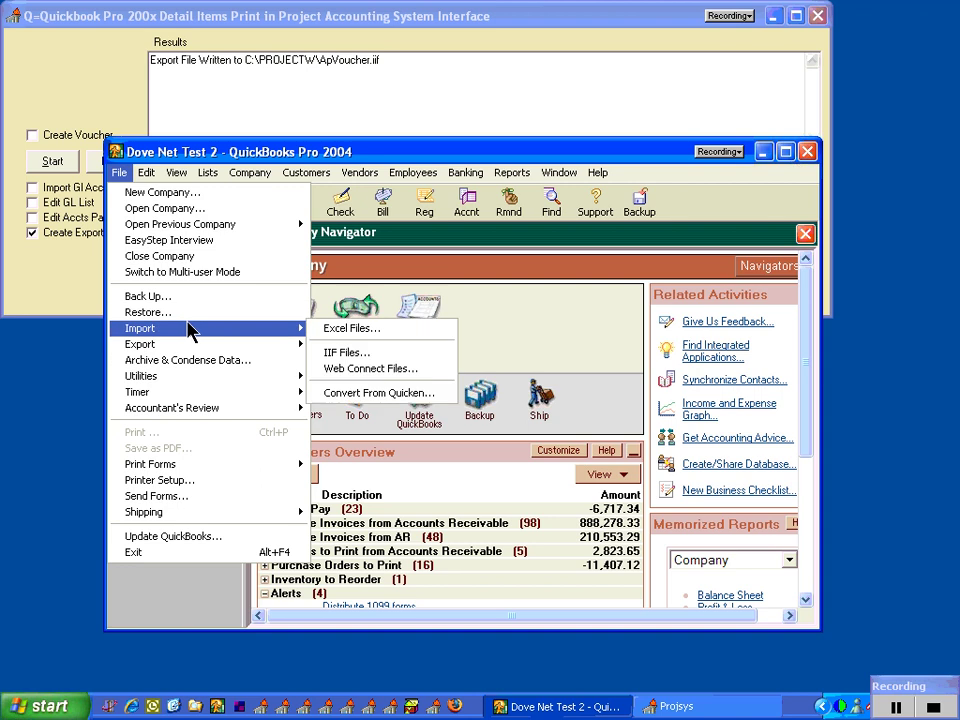
pyautogui.click(416, 351)
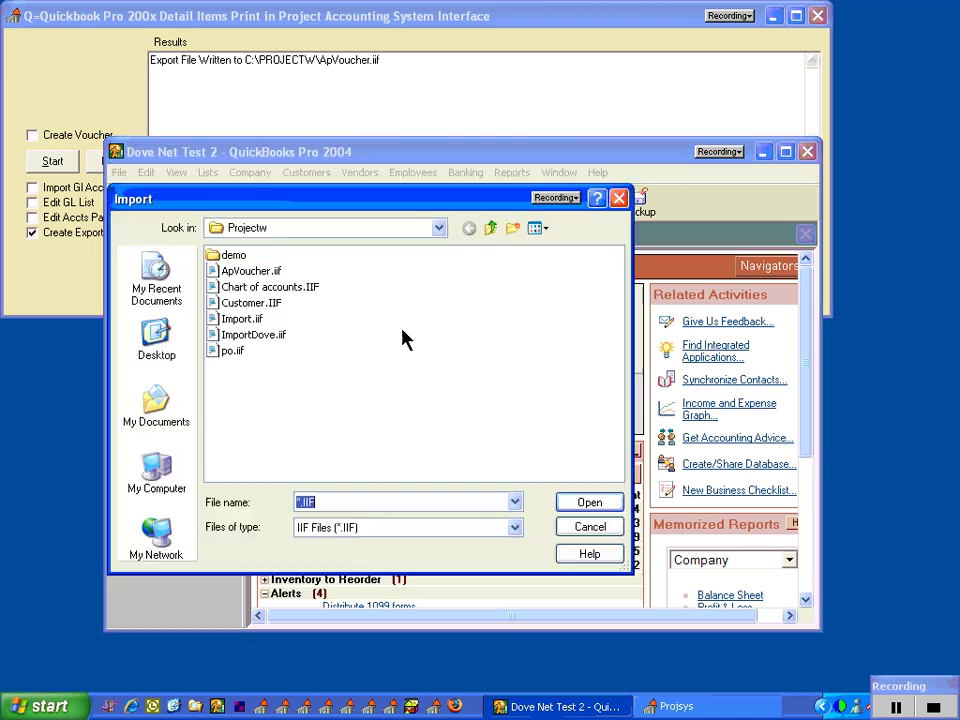
pyautogui.click(264, 274)
pyautogui.click(562, 506)
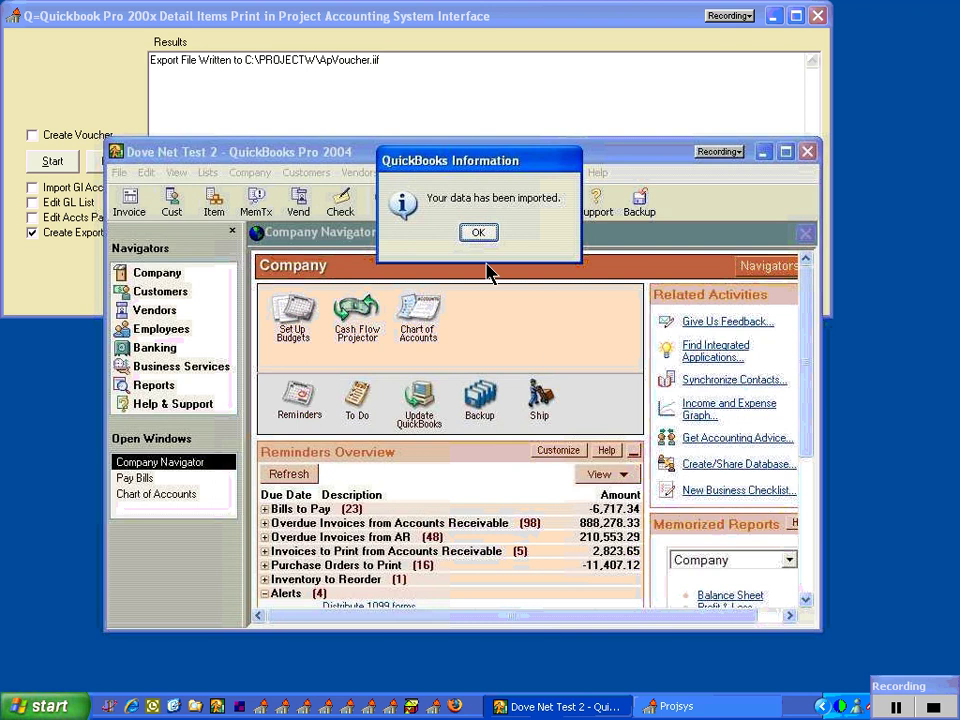
pyautogui.click(479, 233)
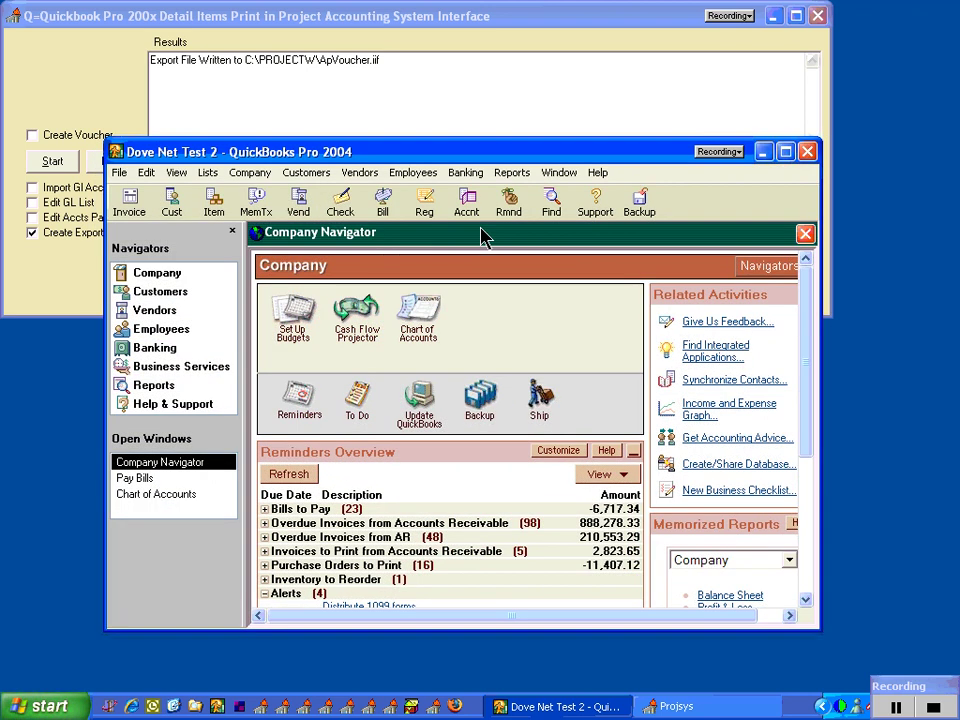
pyautogui.click(186, 314)
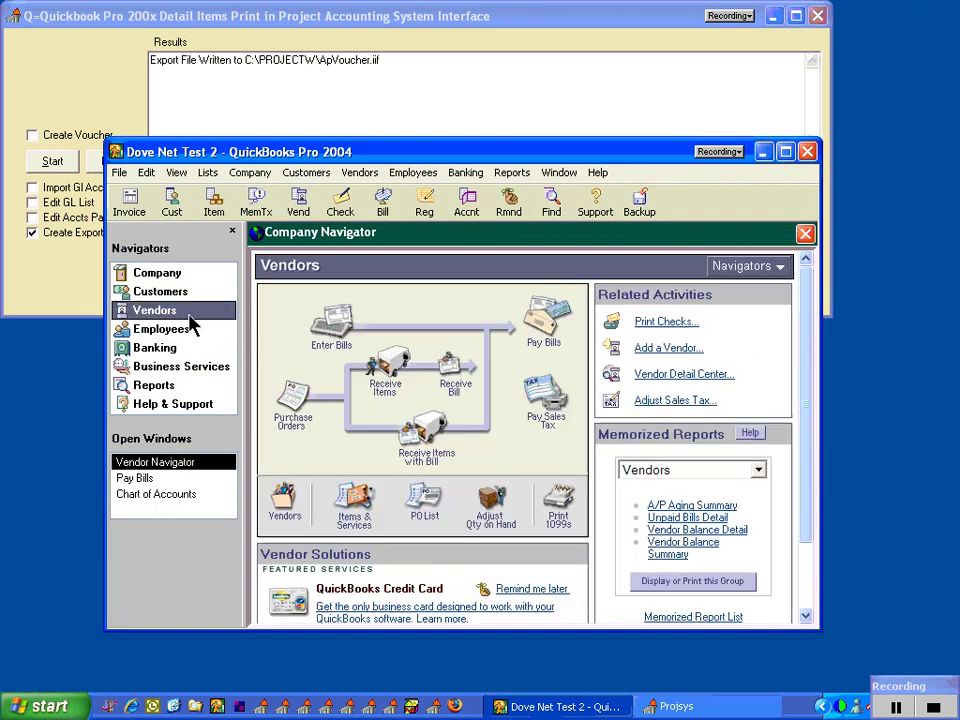
# Open Pay Bills from the Vendor Navigator and scan the bills due by 02/02/2007 for the imported vouchers.
pyautogui.click(548, 322)
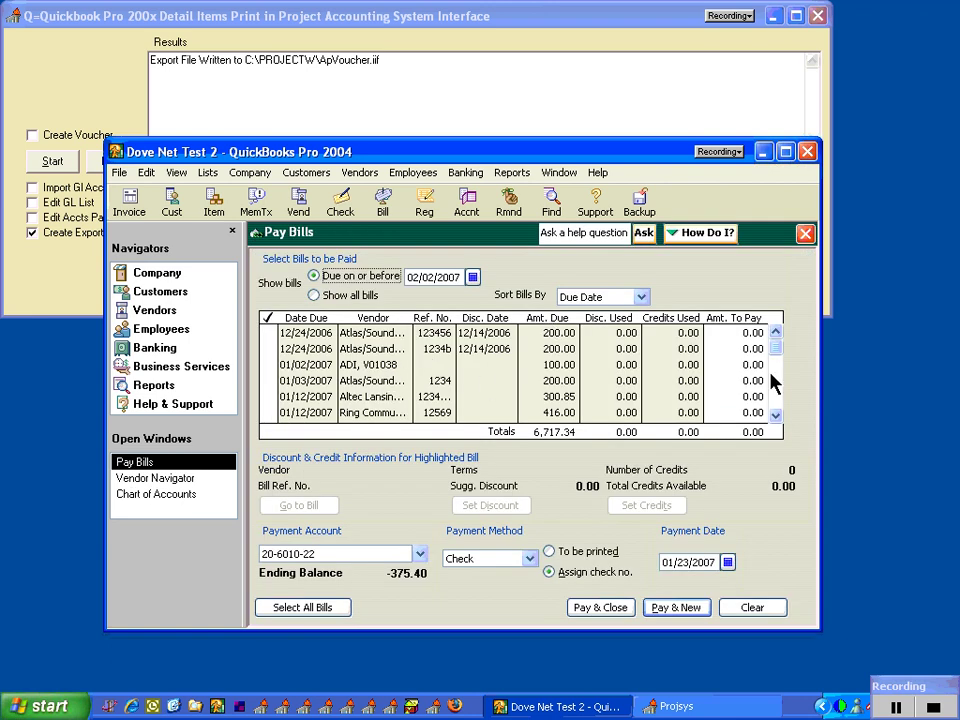
pyautogui.scroll(-6, 774, 412)
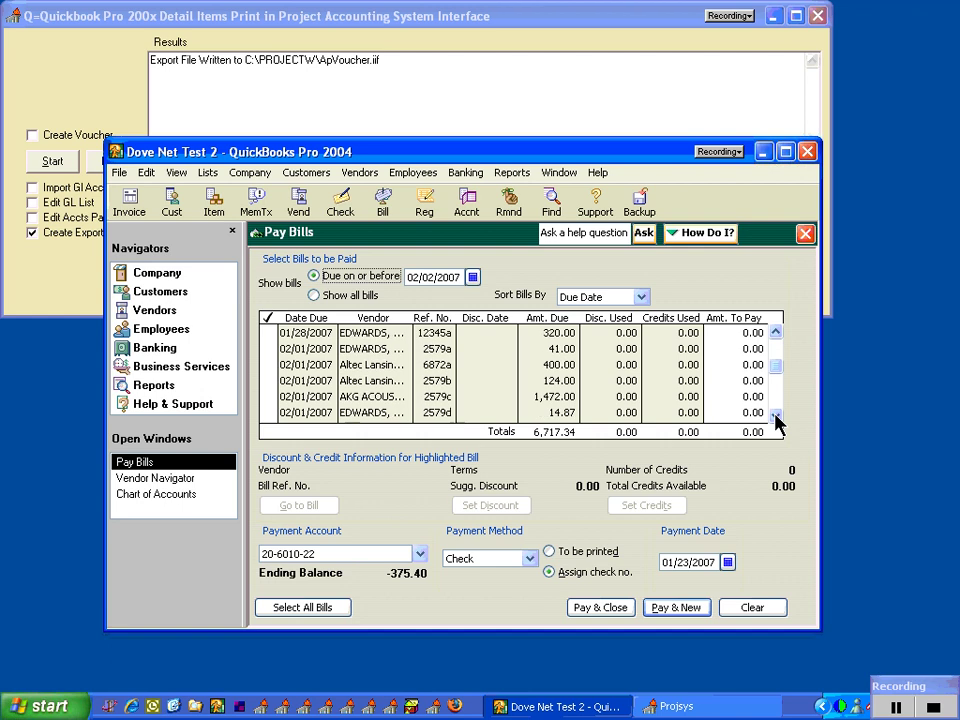
pyautogui.scroll(6, 780, 362)
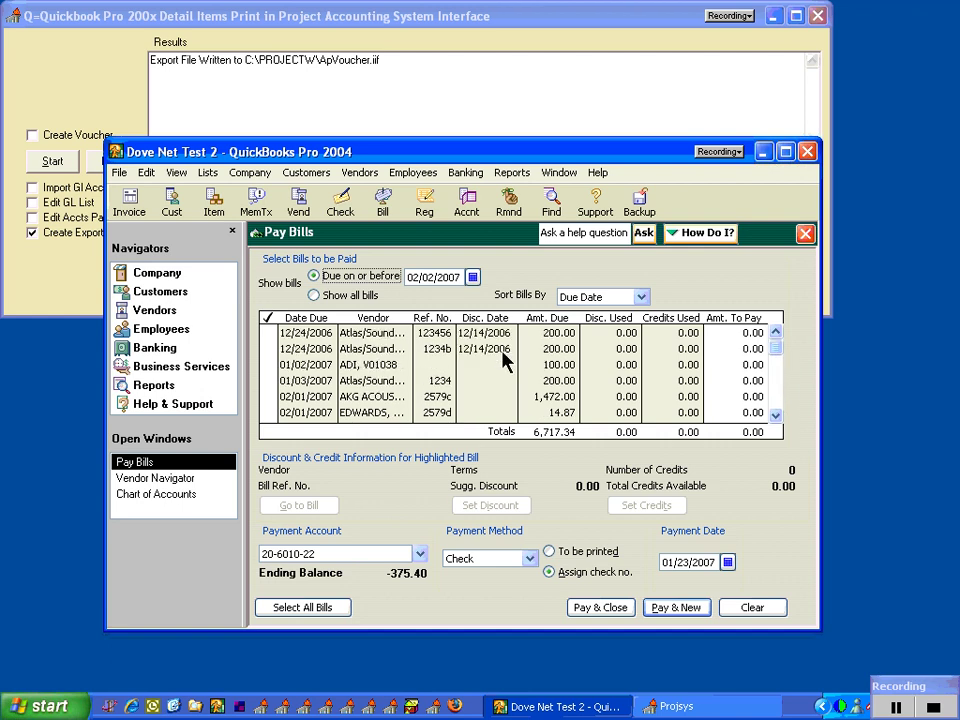